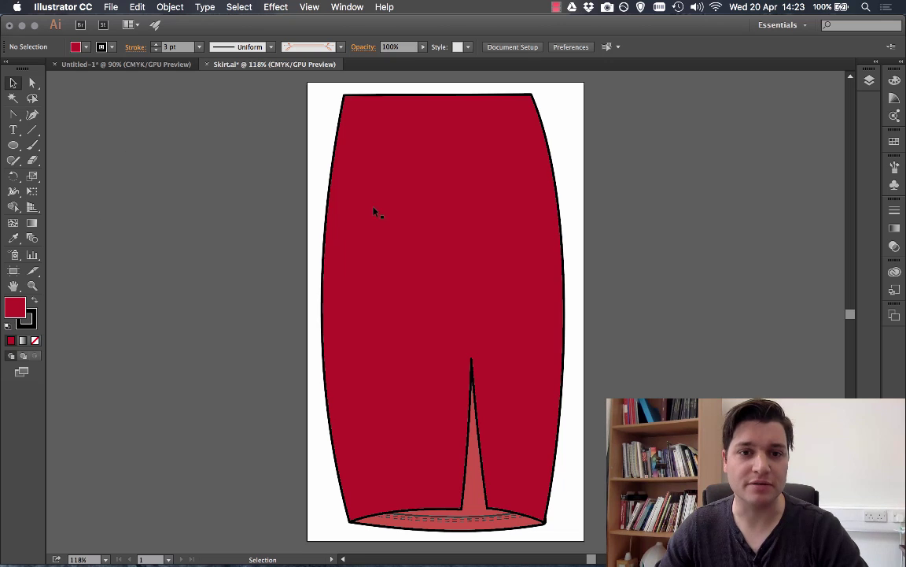
Select the red skirt body and open the Pastels gradient swatch library for its fill.
{"action": "left_click", "coordinate": [393, 217]}
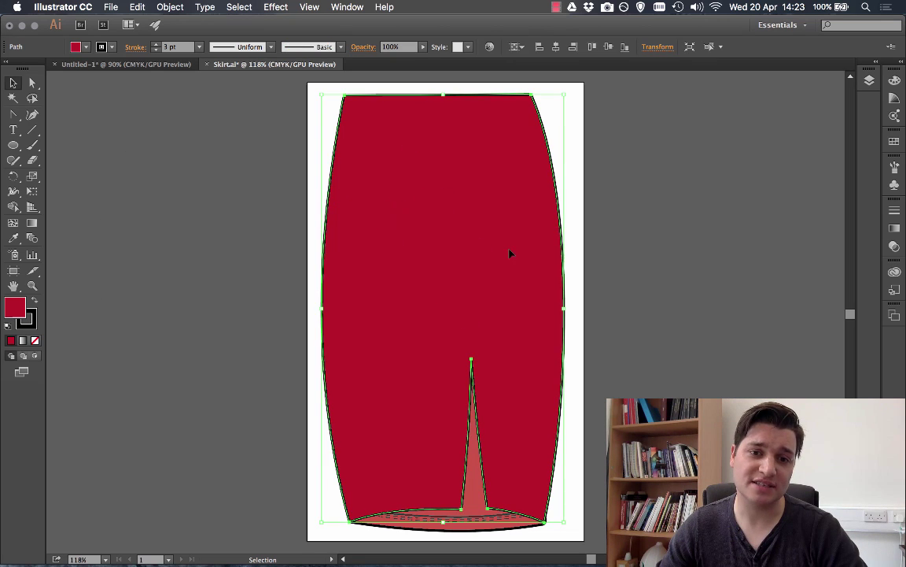
{"action": "left_click", "coordinate": [86, 47]}
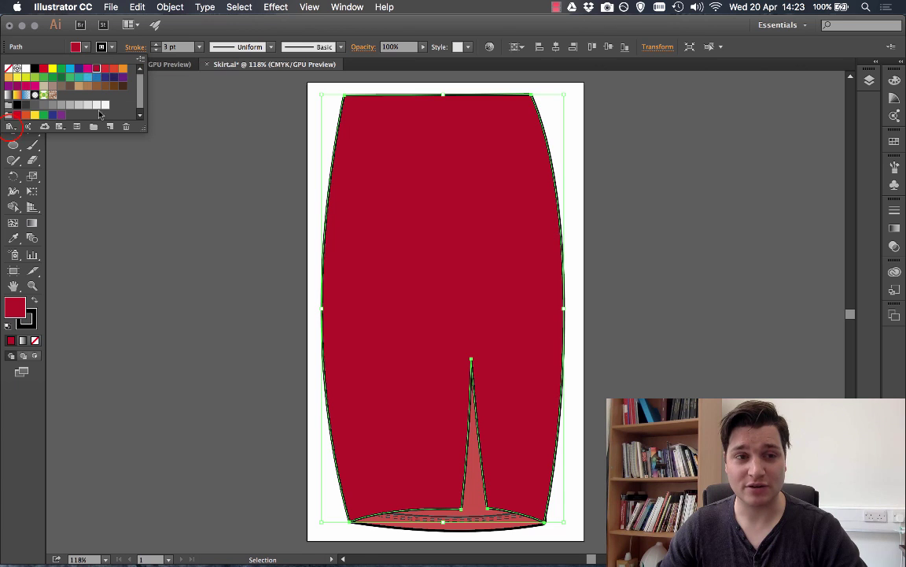
{"action": "left_click", "coordinate": [10, 127]}
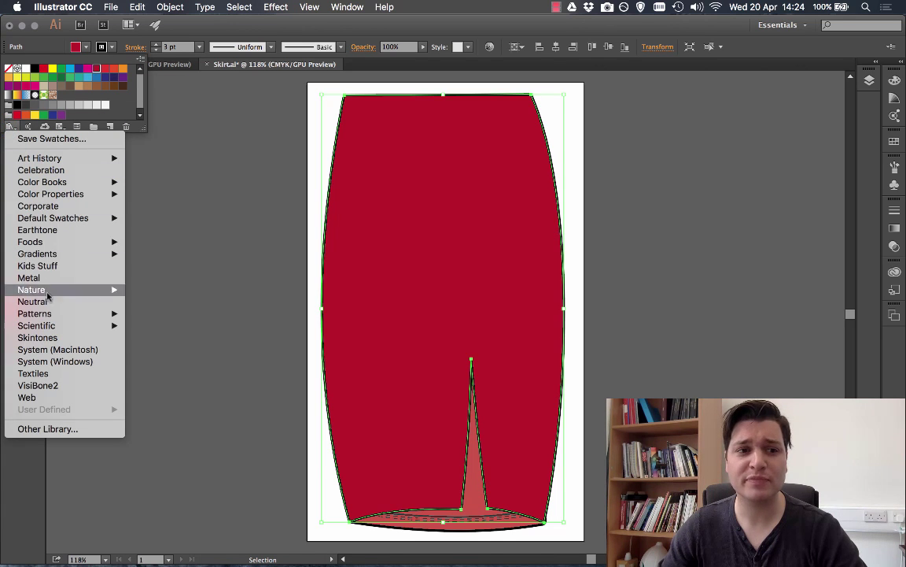
{"action": "mouse_move", "coordinate": [51, 254]}
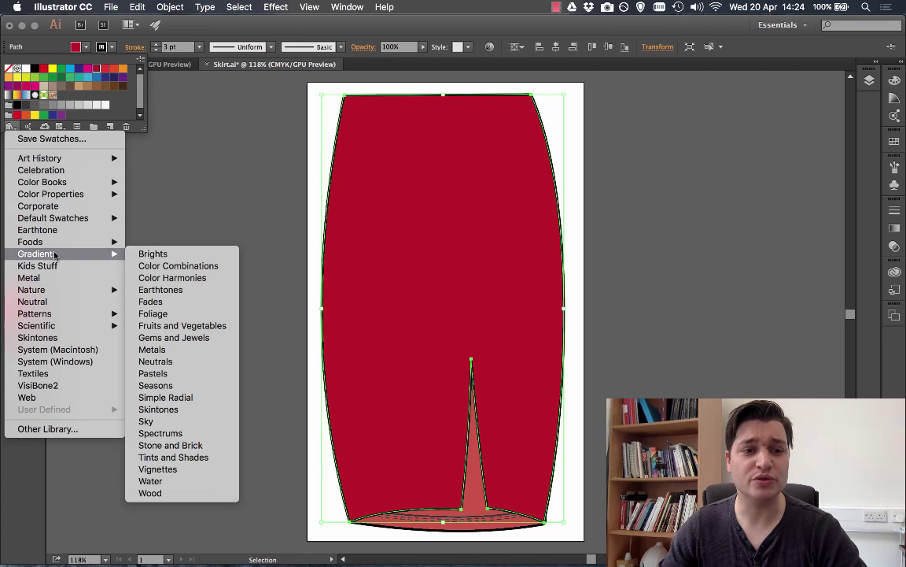
{"action": "left_click", "coordinate": [189, 373]}
{"action": "left_click_drag", "start_coordinate": [192, 385], "coordinate": [189, 373]}
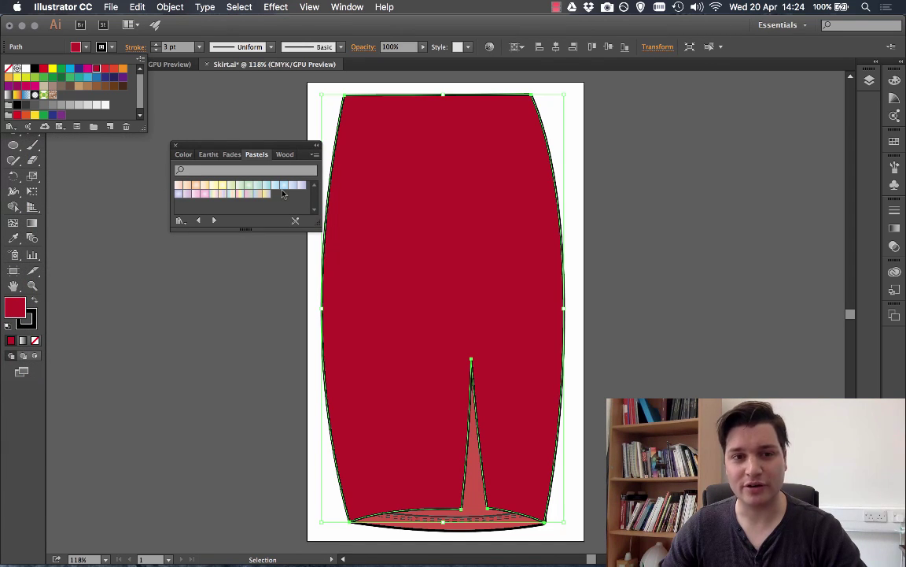
Fill the skirt body with a light pink gradient from the Pastels library.
{"action": "left_click", "coordinate": [196, 196]}
{"action": "left_click", "coordinate": [196, 196]}
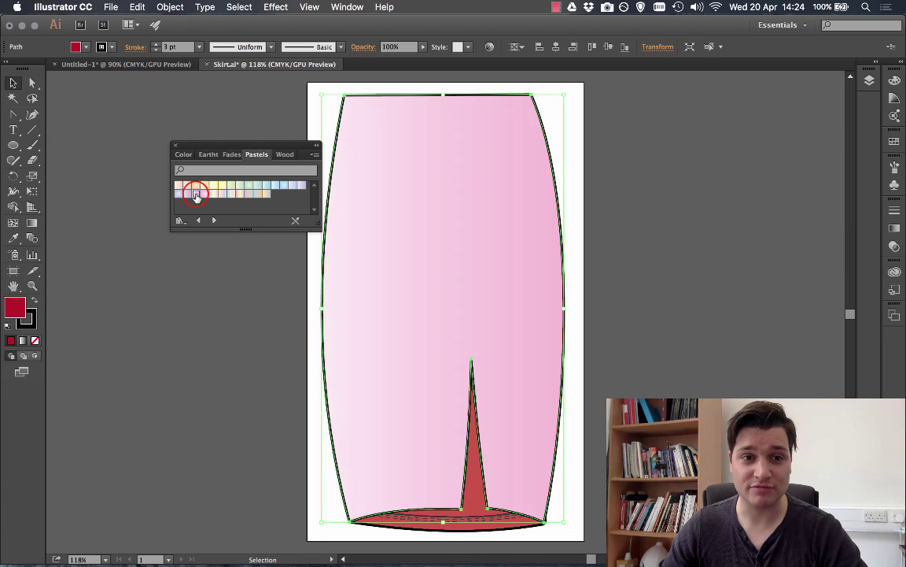
{"action": "left_click", "coordinate": [240, 296]}
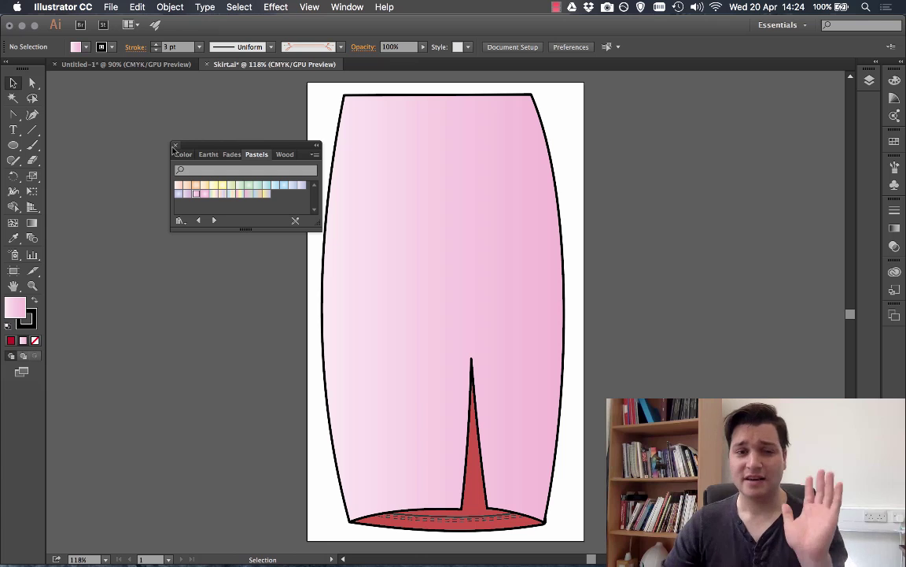
Fill the skirt body with the pink-to-green Pastels gradient and move the swatch library clear of the artwork.
{"action": "left_click", "coordinate": [247, 194]}
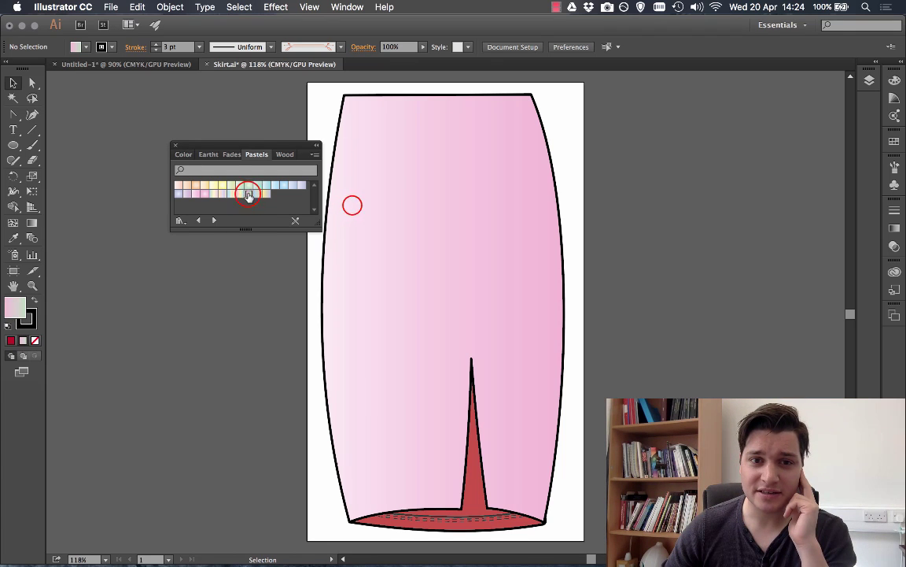
{"action": "left_click", "coordinate": [339, 201]}
{"action": "left_click", "coordinate": [249, 193]}
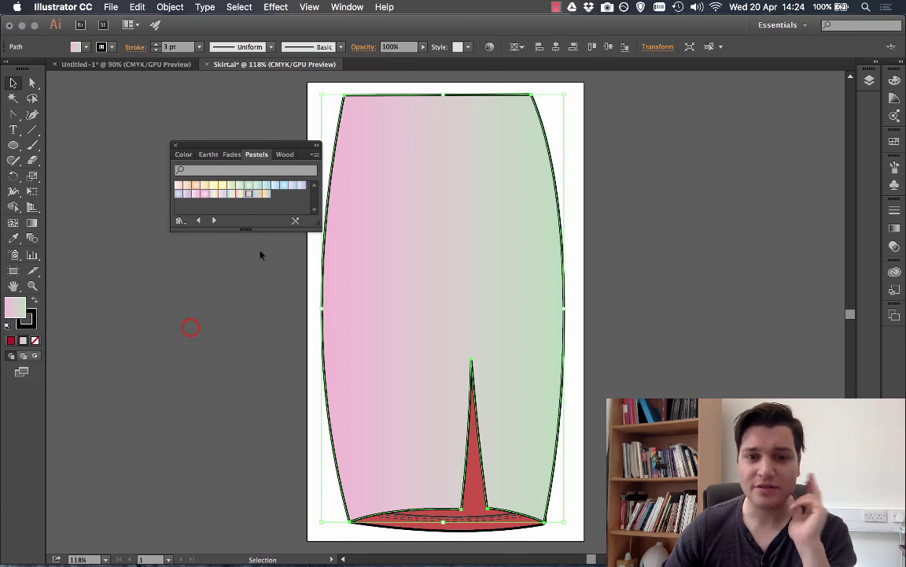
{"action": "left_click", "coordinate": [190, 325]}
{"action": "left_click_drag", "start_coordinate": [184, 148], "coordinate": [108, 132]}
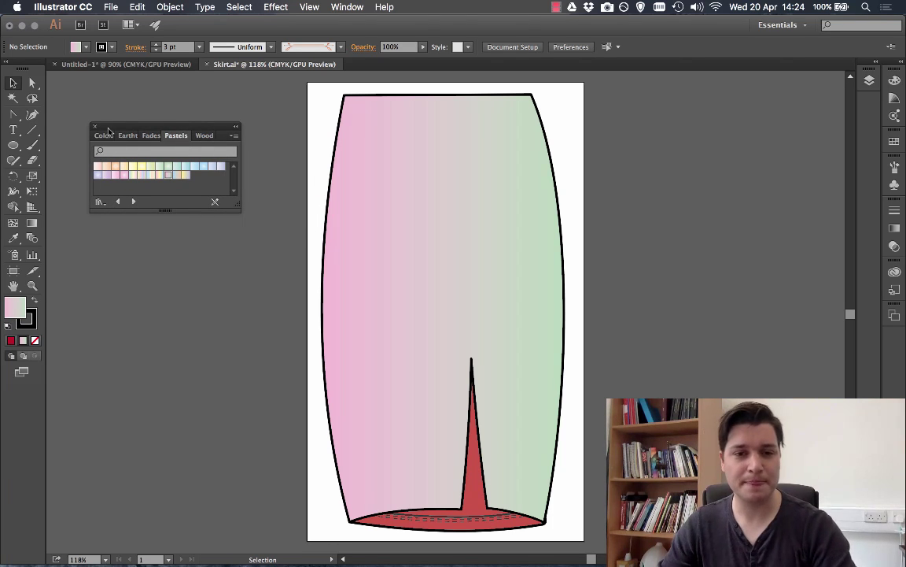
Try several directions for the skirt's gradient with the Gradient tool, ending with pink at the upper left and green at the lower right.
{"action": "left_click", "coordinate": [34, 223]}
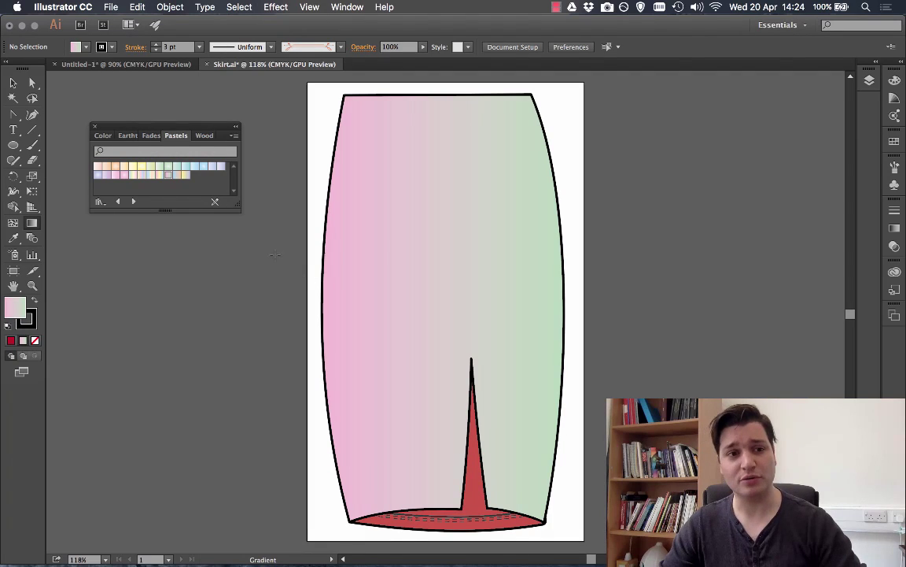
{"action": "left_click_drag", "start_coordinate": [362, 430], "coordinate": [426, 326]}
{"action": "left_click", "coordinate": [358, 410], "text": "super"}
{"action": "mouse_move", "coordinate": [359, 410]}
{"action": "left_mouse_down"}
{"action": "mouse_move", "coordinate": [421, 273]}
{"action": "mouse_move", "coordinate": [457, 229]}
{"action": "left_mouse_up"}
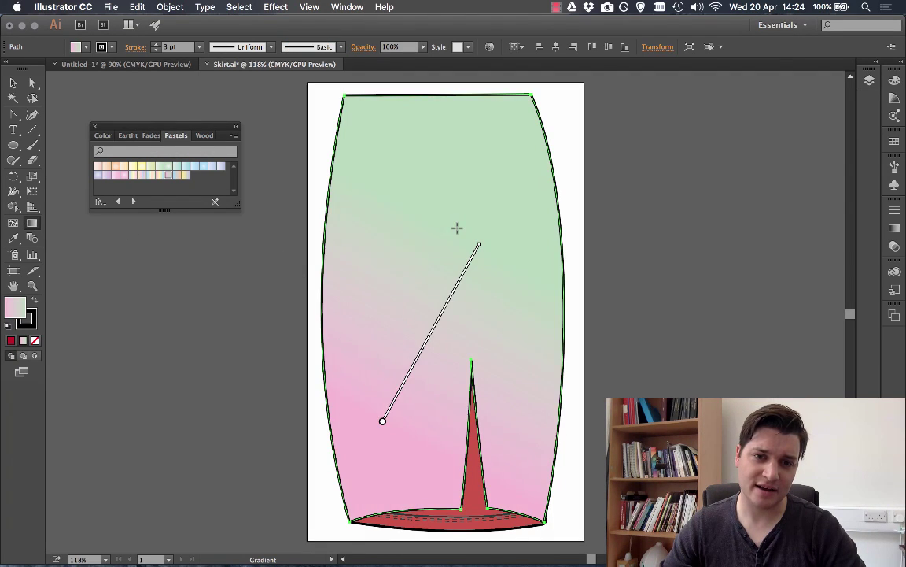
{"action": "left_click", "coordinate": [426, 267]}
{"action": "left_click_drag", "start_coordinate": [426, 267], "coordinate": [429, 166]}
{"action": "mouse_move", "coordinate": [510, 423]}
{"action": "left_mouse_down"}
{"action": "mouse_move", "coordinate": [496, 294]}
{"action": "mouse_move", "coordinate": [395, 145]}
{"action": "mouse_move", "coordinate": [364, 134]}
{"action": "left_mouse_up"}
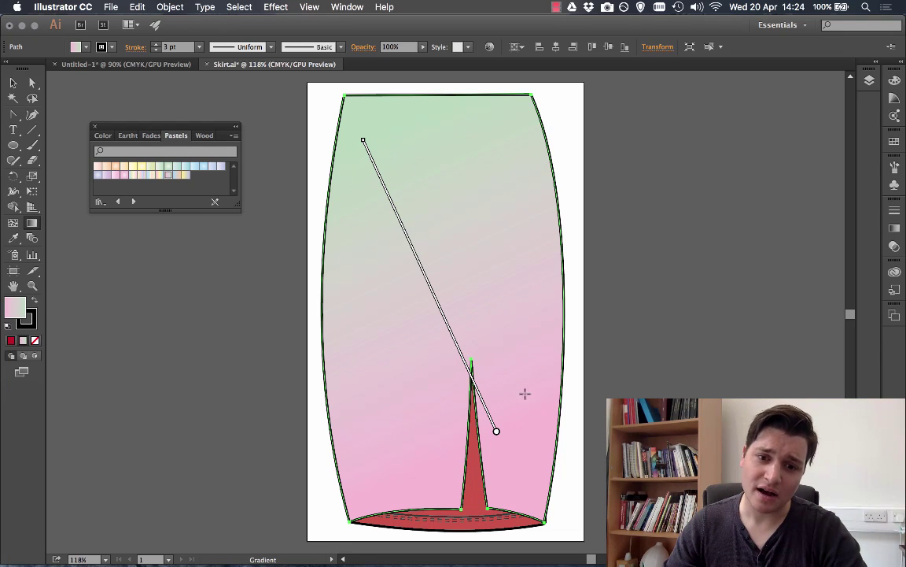
{"action": "left_click_drag", "start_coordinate": [471, 231], "coordinate": [498, 277]}
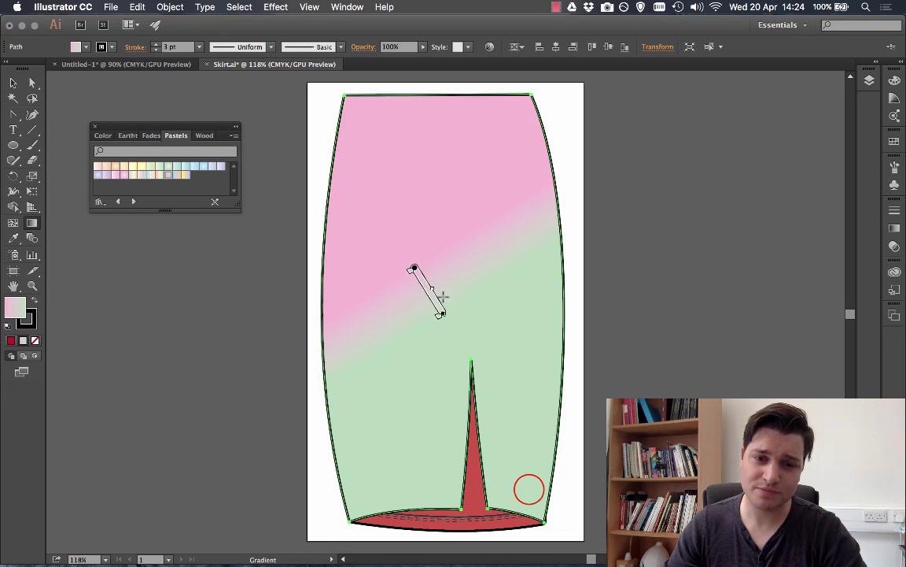
{"action": "mouse_move", "coordinate": [522, 491]}
{"action": "left_mouse_down"}
{"action": "mouse_move", "coordinate": [454, 234]}
{"action": "mouse_move", "coordinate": [367, 145]}
{"action": "mouse_move", "coordinate": [406, 162]}
{"action": "mouse_move", "coordinate": [512, 475]}
{"action": "mouse_move", "coordinate": [519, 463]}
{"action": "left_mouse_up"}
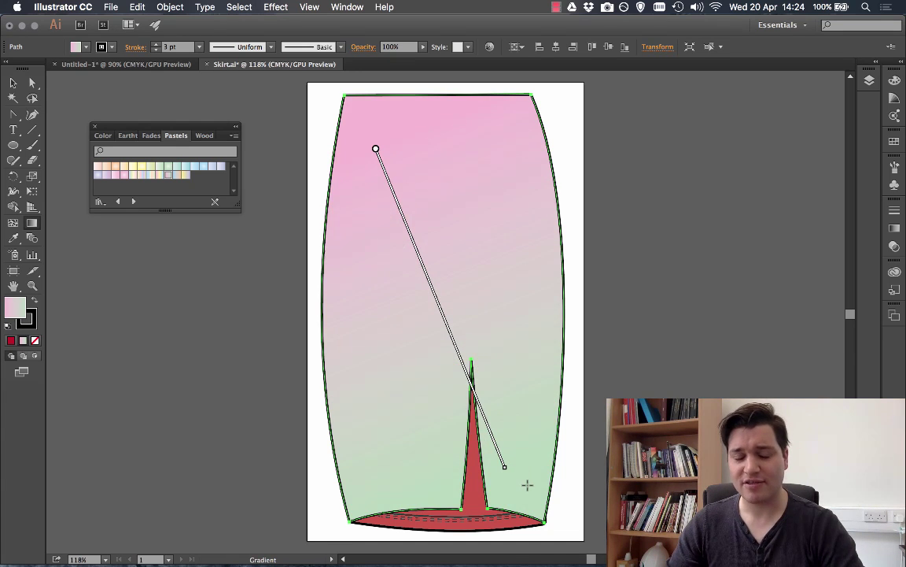
Recolour the skirt's gradient from red at its upper stop to purple at its lower stop.
{"action": "double_click", "coordinate": [373, 150]}
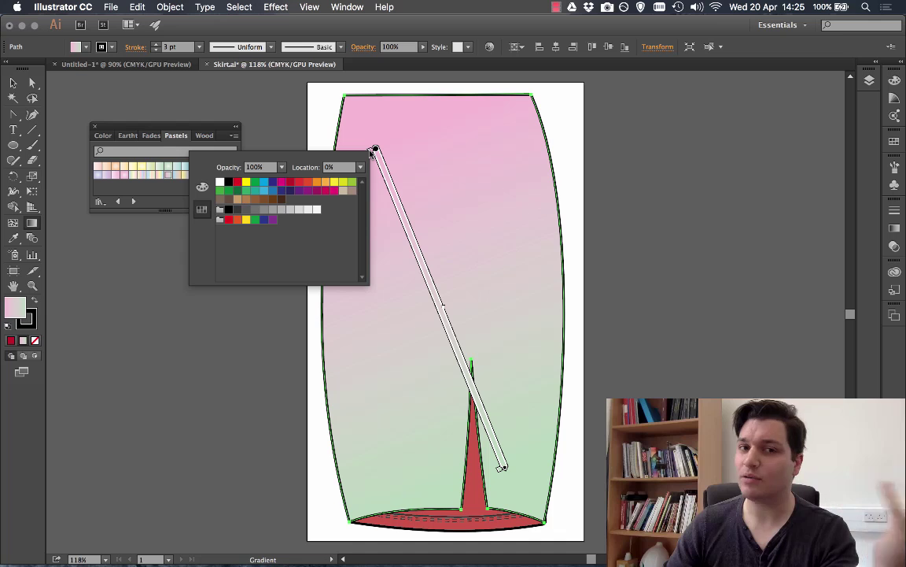
{"action": "left_click", "coordinate": [228, 218]}
{"action": "left_click", "coordinate": [500, 467]}
{"action": "double_click", "coordinate": [501, 467]}
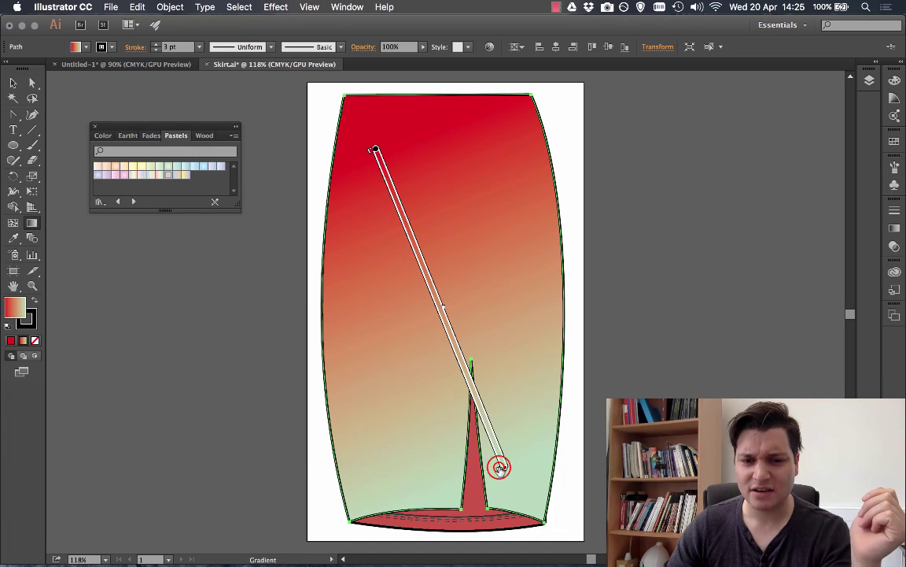
{"action": "left_click", "coordinate": [401, 402]}
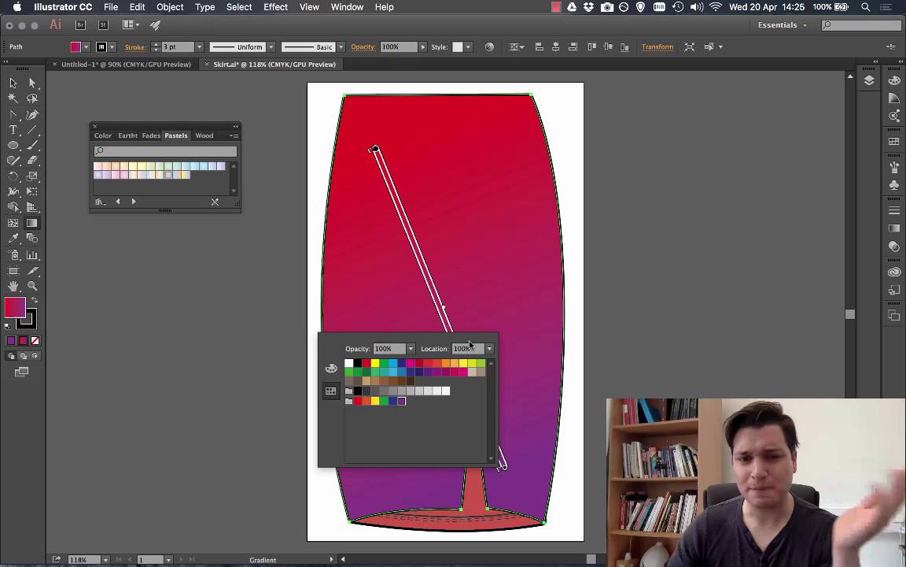
{"action": "left_click", "coordinate": [580, 199]}
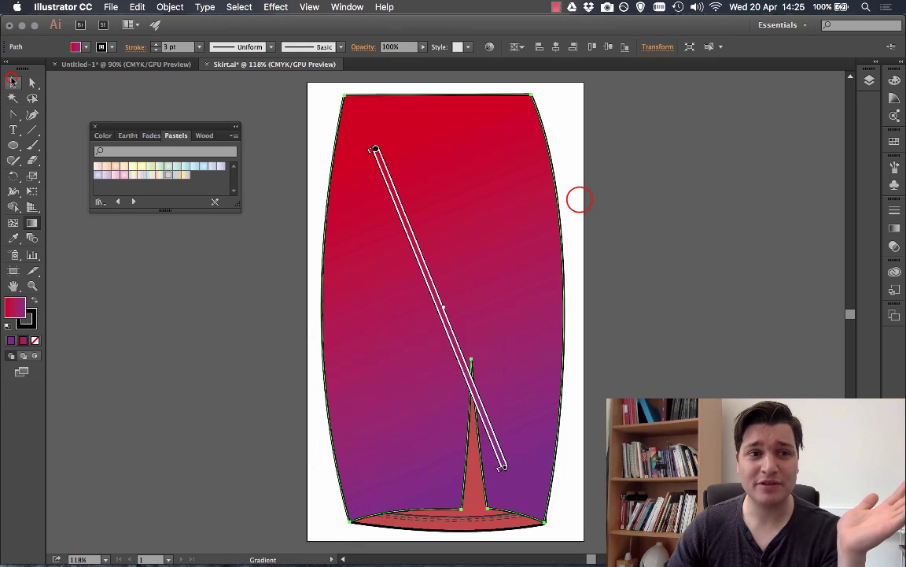
{"action": "left_click", "coordinate": [618, 255]}
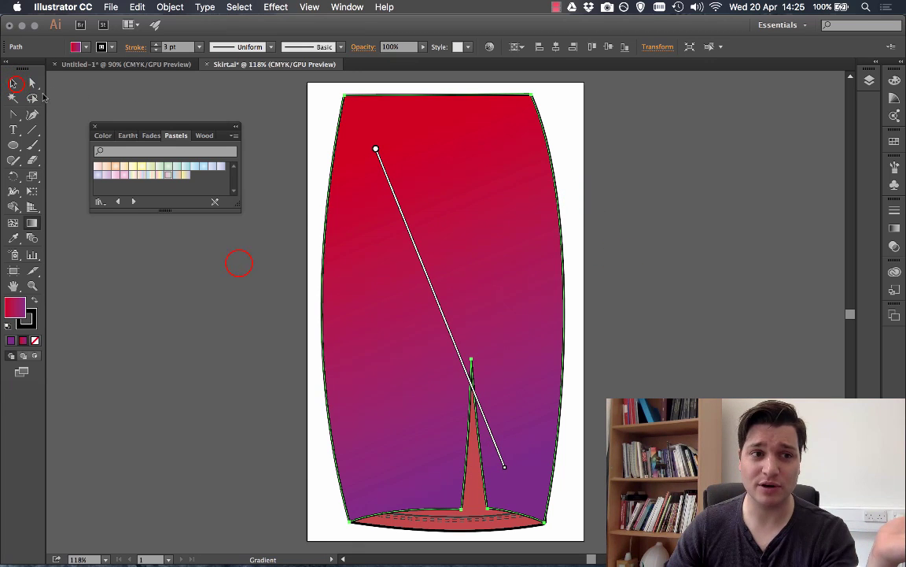
{"action": "key", "text": "v"}
{"action": "left_click", "coordinate": [275, 276]}
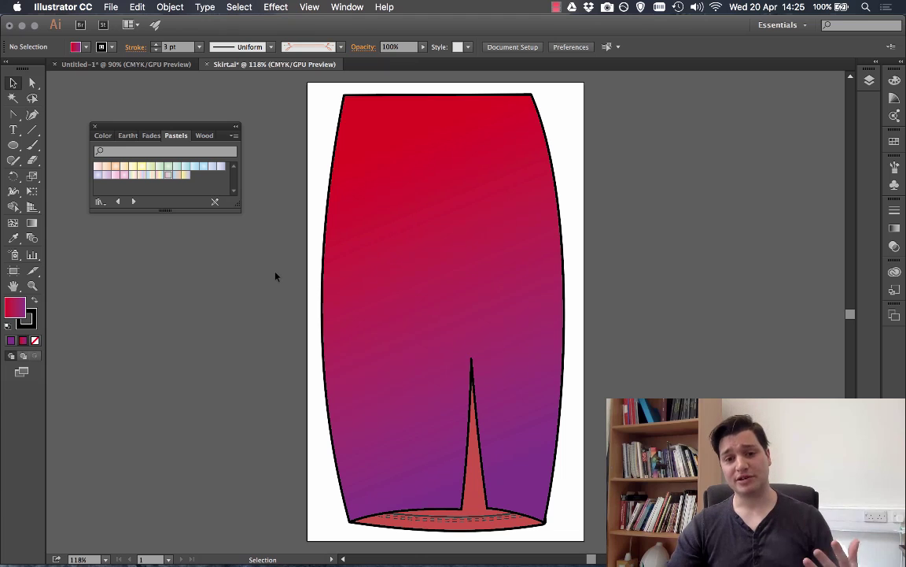
{"action": "left_click", "coordinate": [344, 115]}
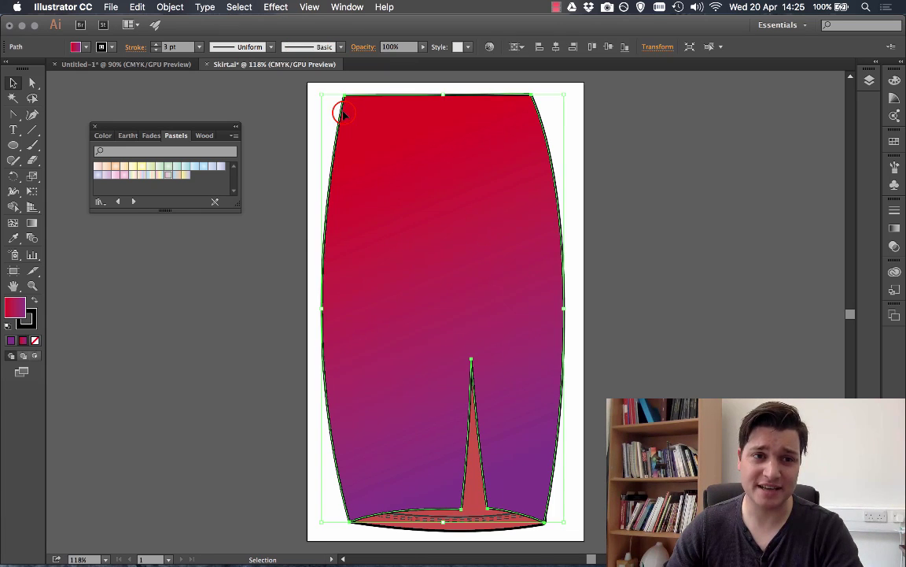
{"action": "left_click", "coordinate": [193, 317]}
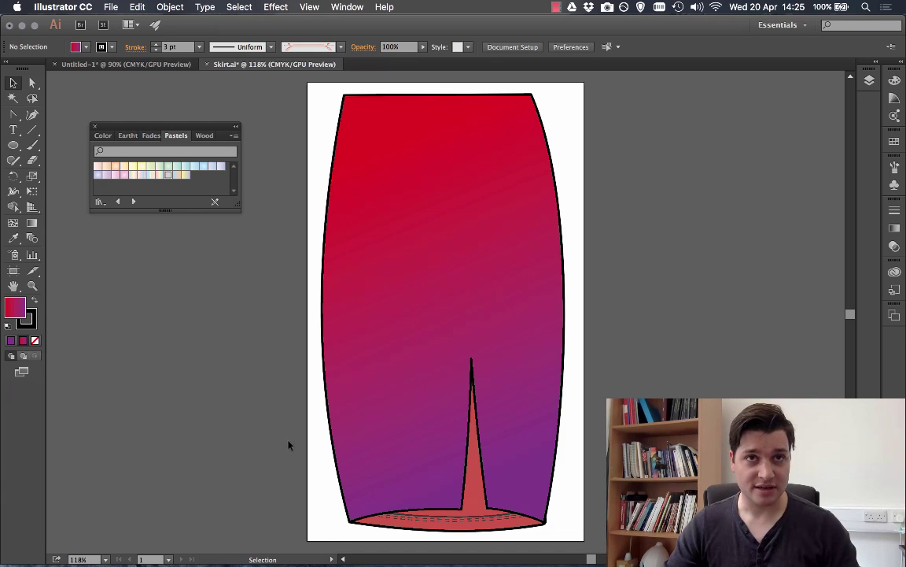
Draw an open S-shaped curve through four points on the lower part of the skirt with the Curvature tool.
{"action": "key", "text": "super+equal"}
{"action": "key", "text": "super+equal"}
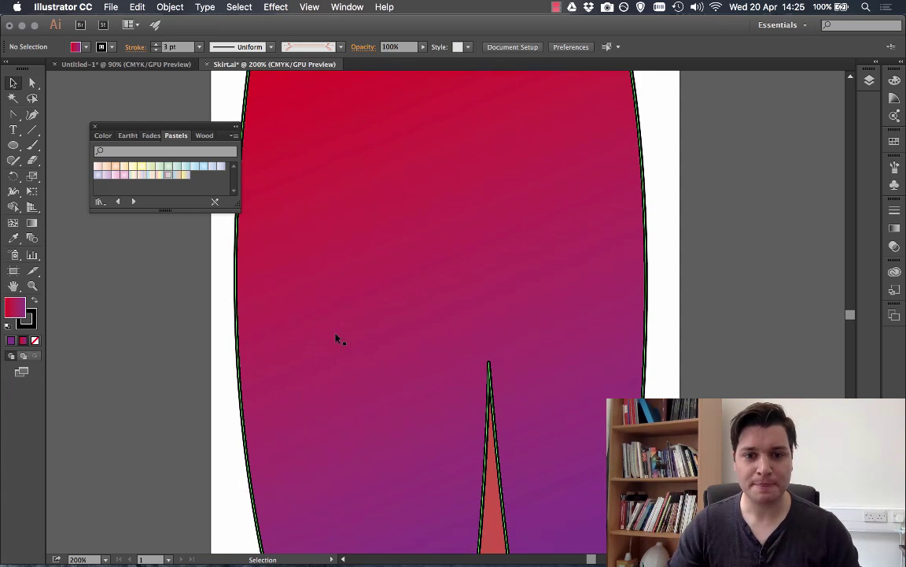
{"action": "scroll", "coordinate": [347, 331], "scroll_direction": "down", "scroll_amount": 5}
{"action": "scroll", "coordinate": [409, 359], "scroll_direction": "up", "scroll_amount": 1}
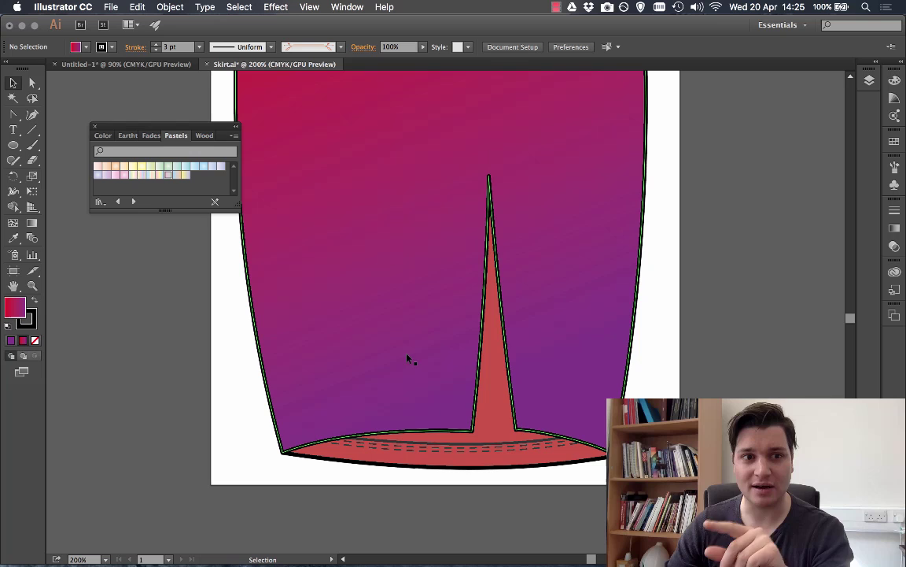
{"action": "left_click", "coordinate": [29, 116]}
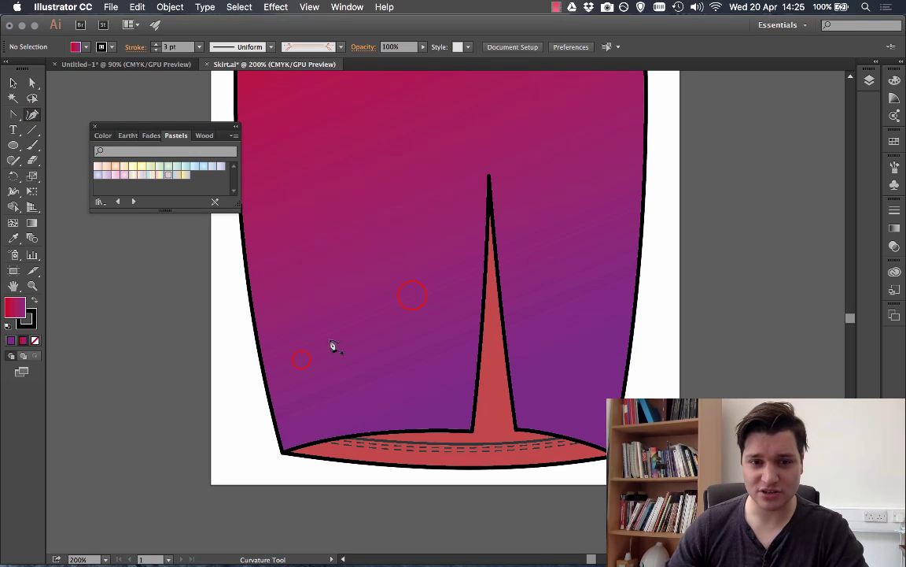
{"action": "left_click", "coordinate": [301, 358]}
{"action": "left_click", "coordinate": [412, 296]}
{"action": "left_click", "coordinate": [292, 139]}
{"action": "left_click", "coordinate": [501, 96]}
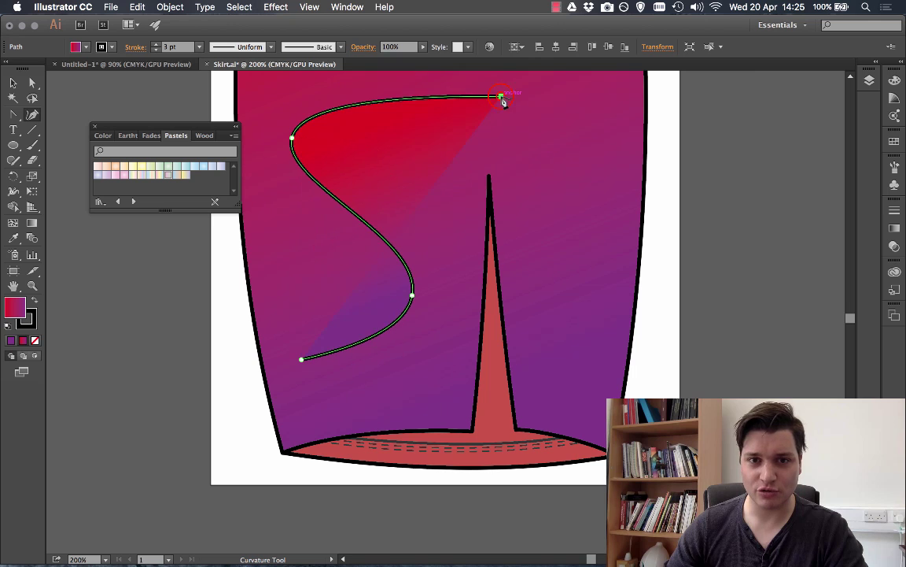
{"action": "left_click", "coordinate": [13, 82]}
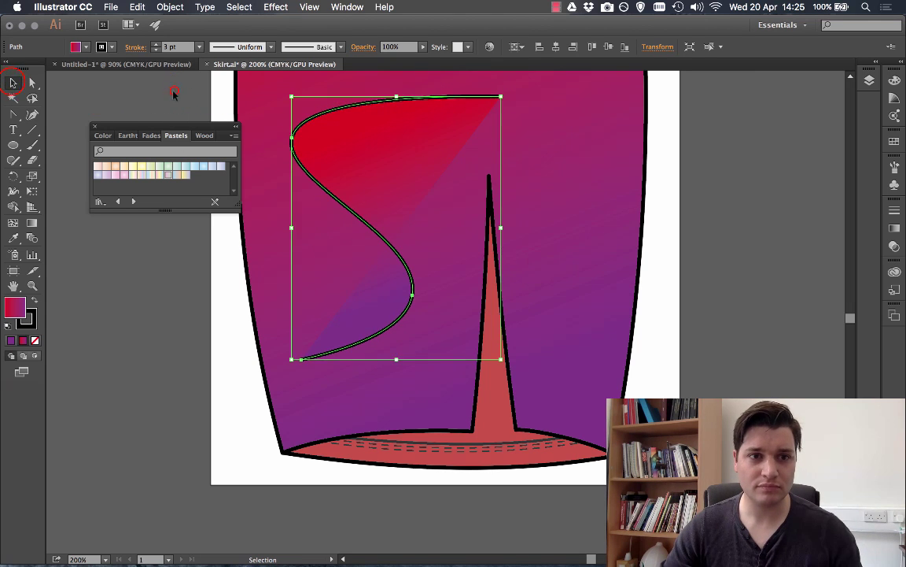
{"action": "left_click", "coordinate": [174, 92]}
Remove the fill from the S-shaped curve by setting it to None.
{"action": "left_click", "coordinate": [487, 97]}
{"action": "left_click", "coordinate": [83, 46]}
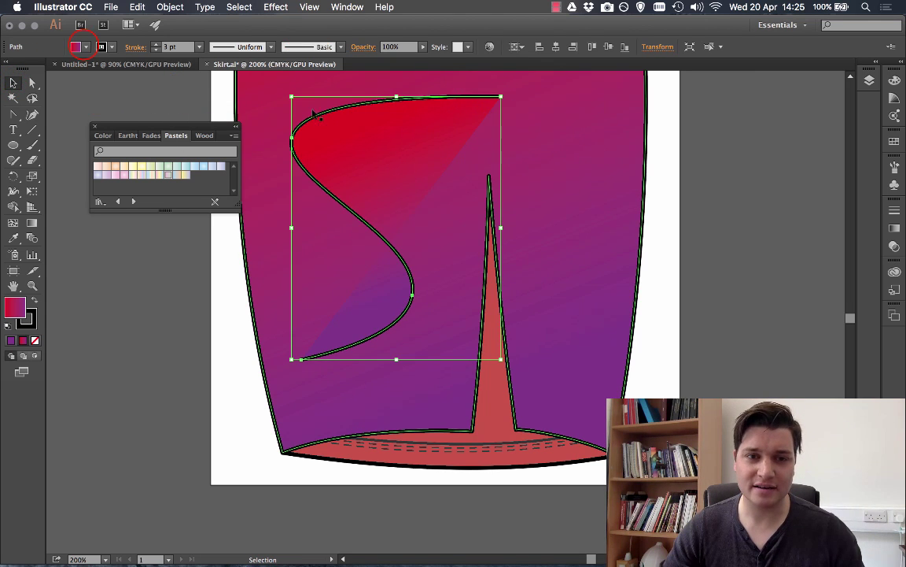
{"action": "left_click", "coordinate": [87, 48]}
{"action": "left_click", "coordinate": [9, 69]}
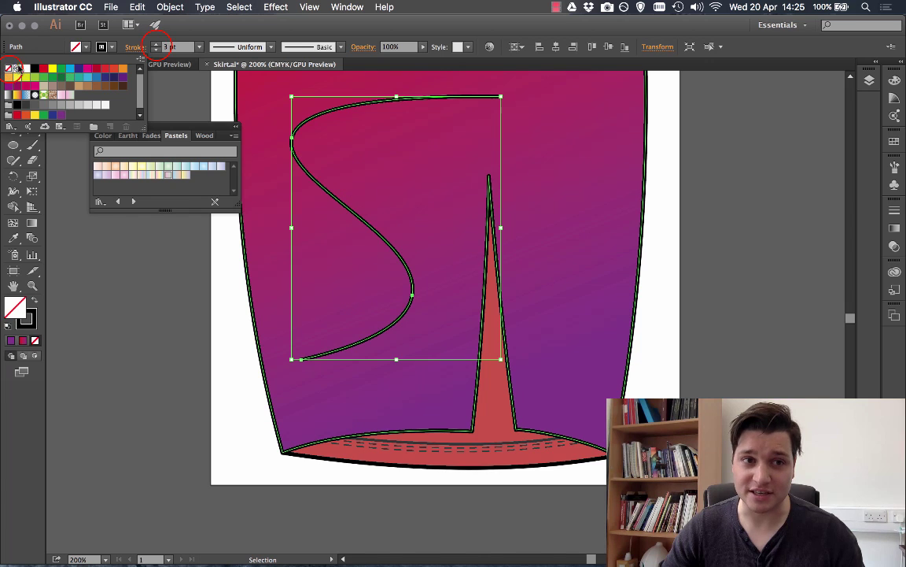
Thicken the S-shaped curve's stroke to 11 pt and deselect it.
{"action": "left_click", "coordinate": [157, 44]}
{"action": "left_click", "coordinate": [156, 44]}
{"action": "left_click", "coordinate": [157, 44]}
{"action": "left_click", "coordinate": [156, 44]}
{"action": "left_click", "coordinate": [156, 44]}
{"action": "left_click", "coordinate": [157, 44]}
{"action": "left_click", "coordinate": [157, 44]}
{"action": "left_click", "coordinate": [157, 44]}
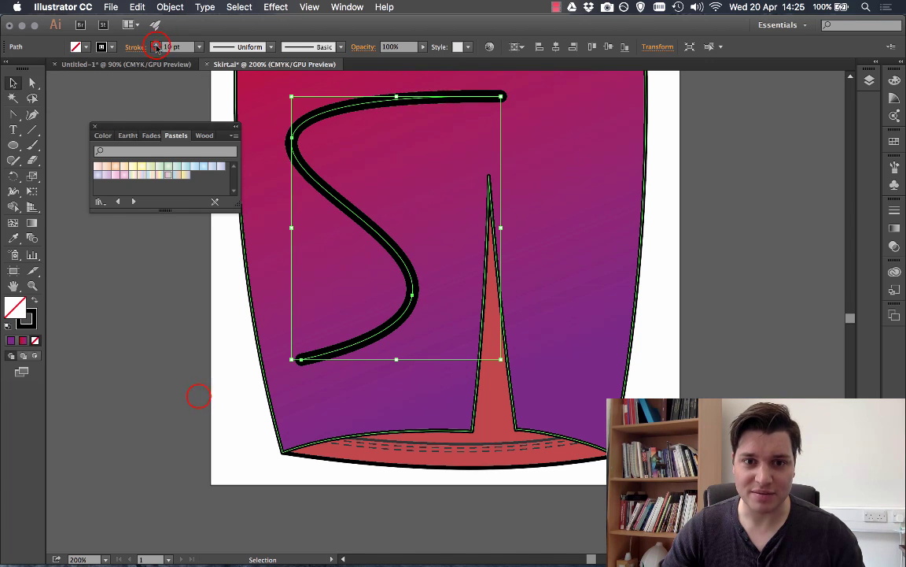
{"action": "left_click", "coordinate": [199, 399]}
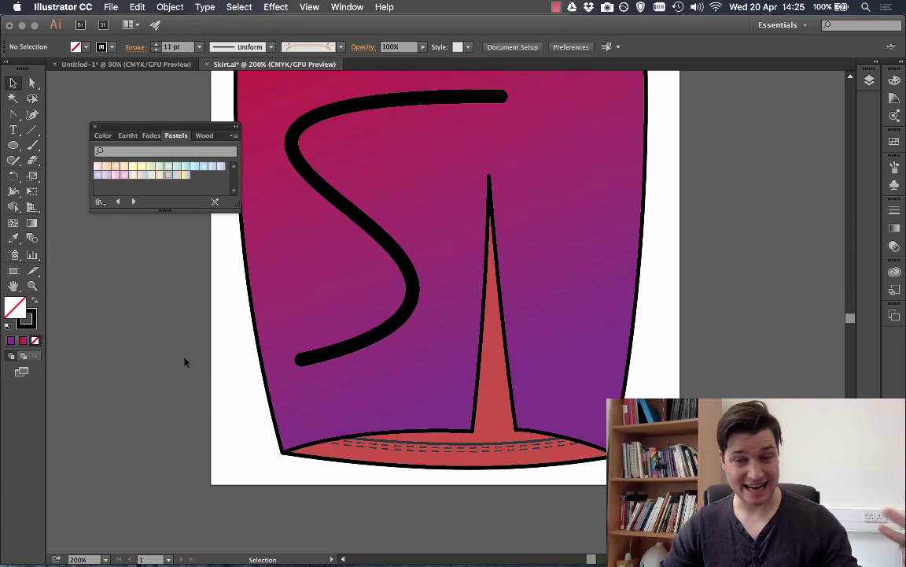
Select the S-shaped curve and open the Brights gradient swatch library for its stroke.
{"action": "left_click", "coordinate": [377, 102]}
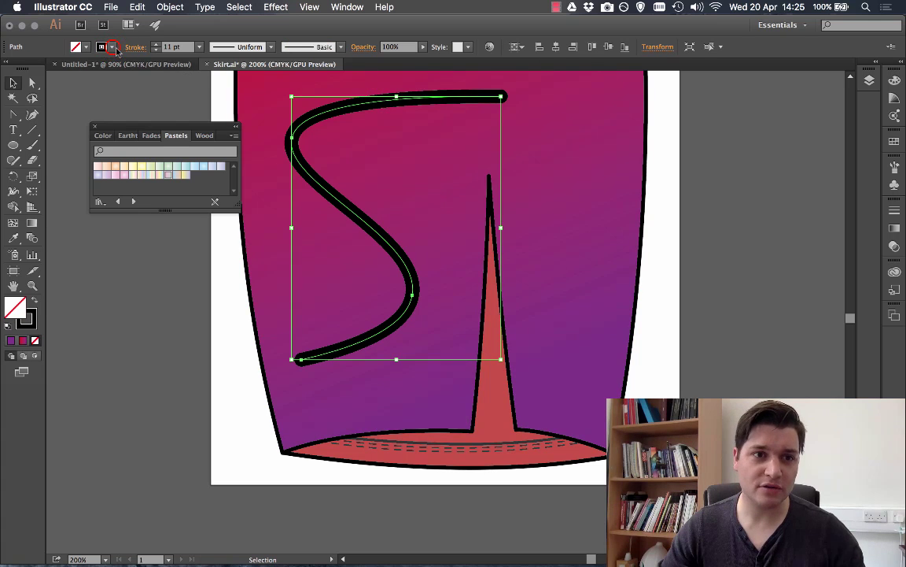
{"action": "left_click", "coordinate": [110, 46]}
{"action": "left_click", "coordinate": [10, 125]}
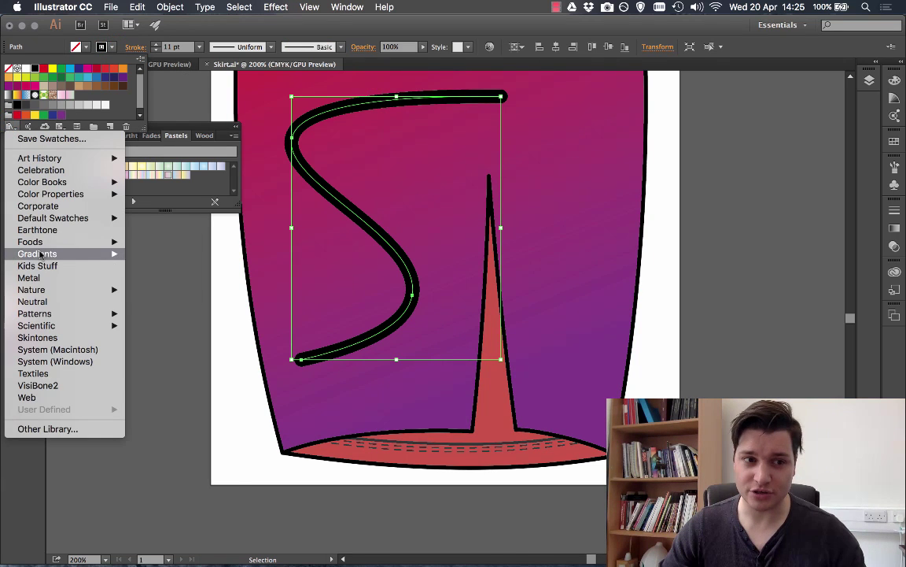
{"action": "mouse_move", "coordinate": [78, 253]}
{"action": "left_click", "coordinate": [209, 253]}
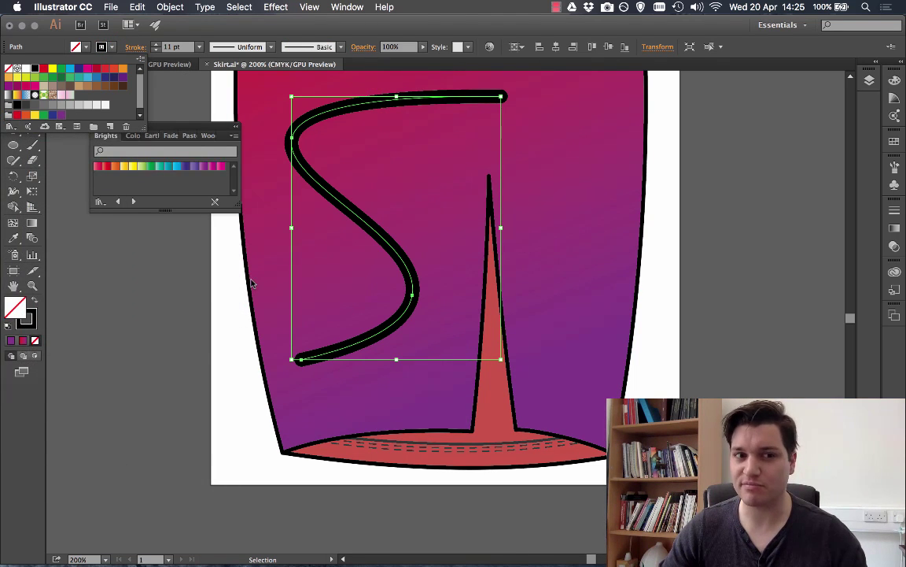
Apply the last magenta gradient of the Brights library to the S-shaped curve's fill, and reset the fill to None.
{"action": "left_click", "coordinate": [193, 171]}
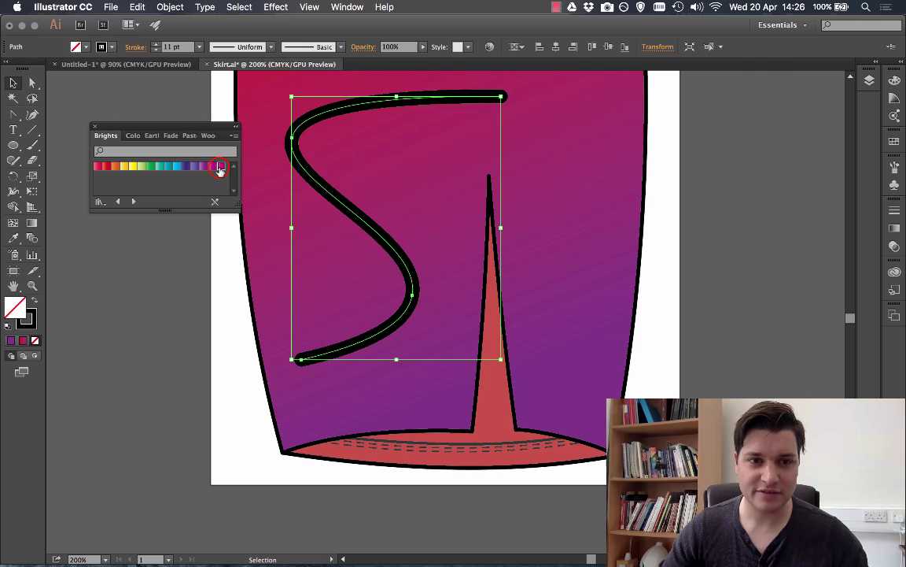
{"action": "left_click", "coordinate": [221, 168]}
{"action": "left_click", "coordinate": [86, 47]}
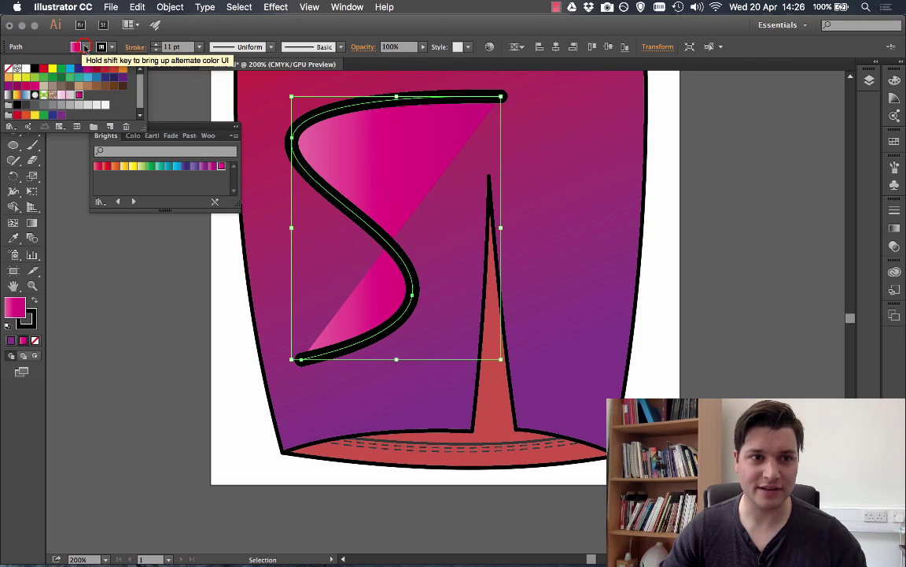
{"action": "left_click", "coordinate": [9, 68]}
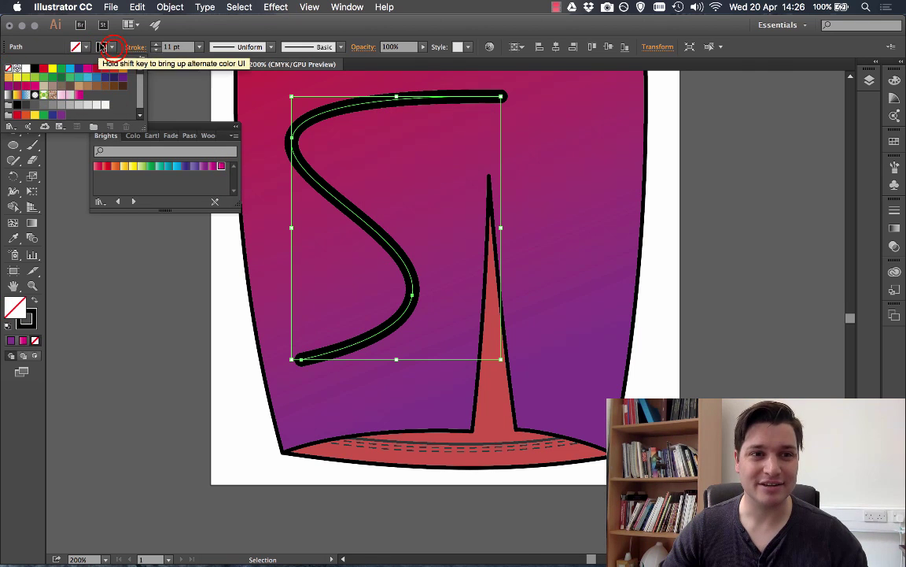
Apply the magenta gradient swatch to the S-shaped curve's stroke and deselect the curve.
{"action": "left_click", "coordinate": [100, 47]}
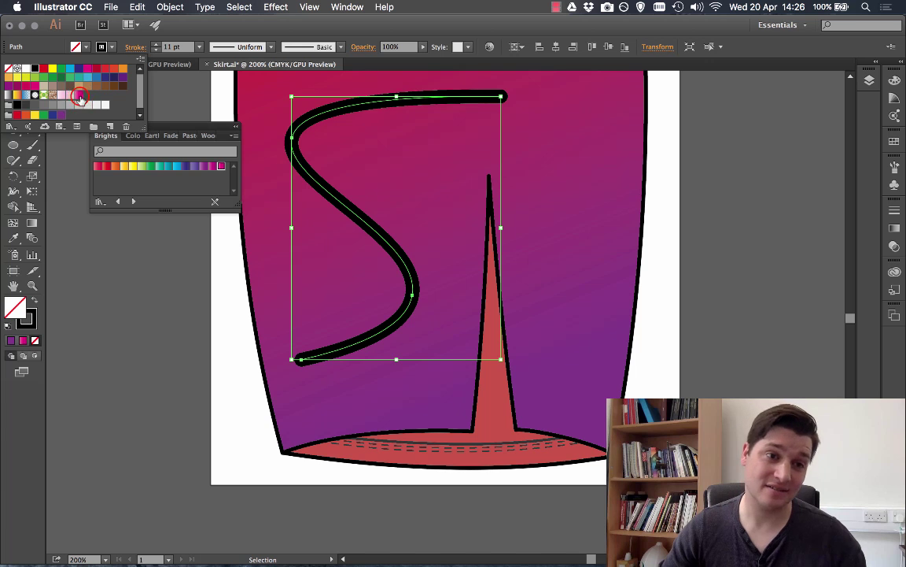
{"action": "left_click", "coordinate": [80, 96]}
{"action": "left_click", "coordinate": [116, 315]}
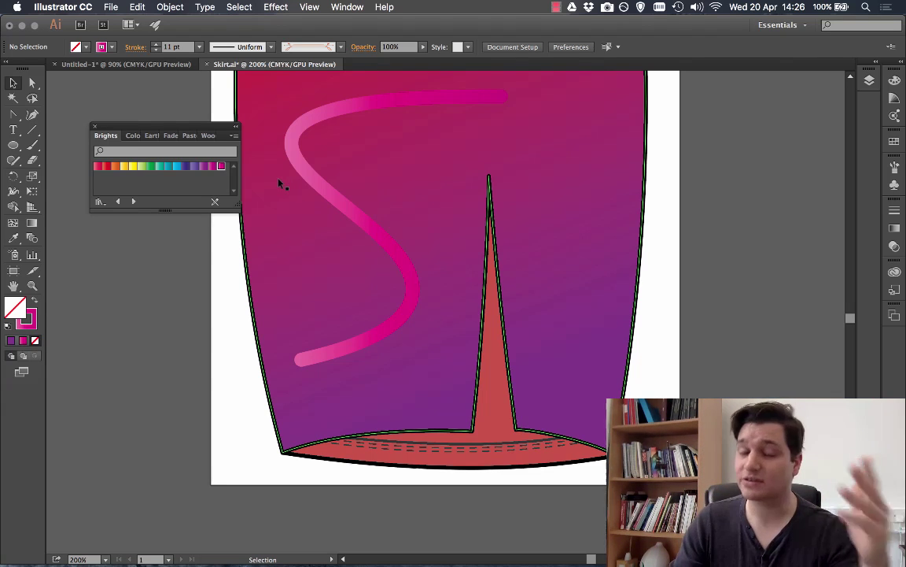
Scale the S-shaped curve down, place it to the right of the skirt's slit, and deselect it.
{"action": "left_click", "coordinate": [305, 361]}
{"action": "left_click", "coordinate": [300, 360]}
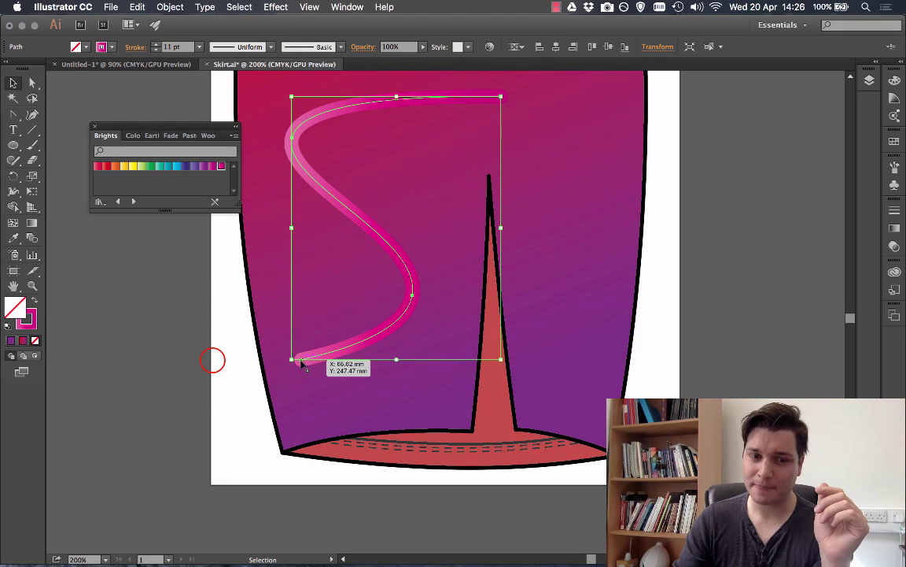
{"action": "left_click", "coordinate": [212, 360]}
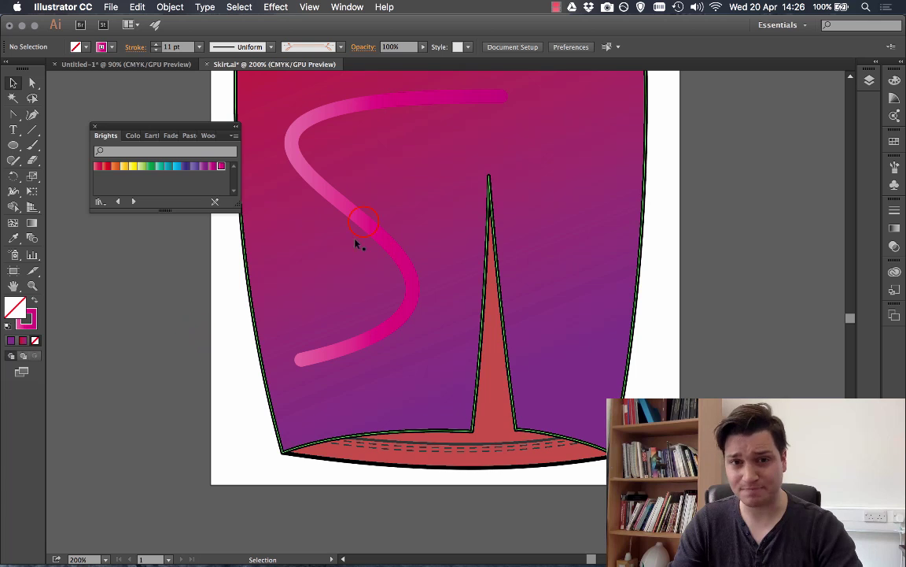
{"action": "left_click", "coordinate": [365, 219]}
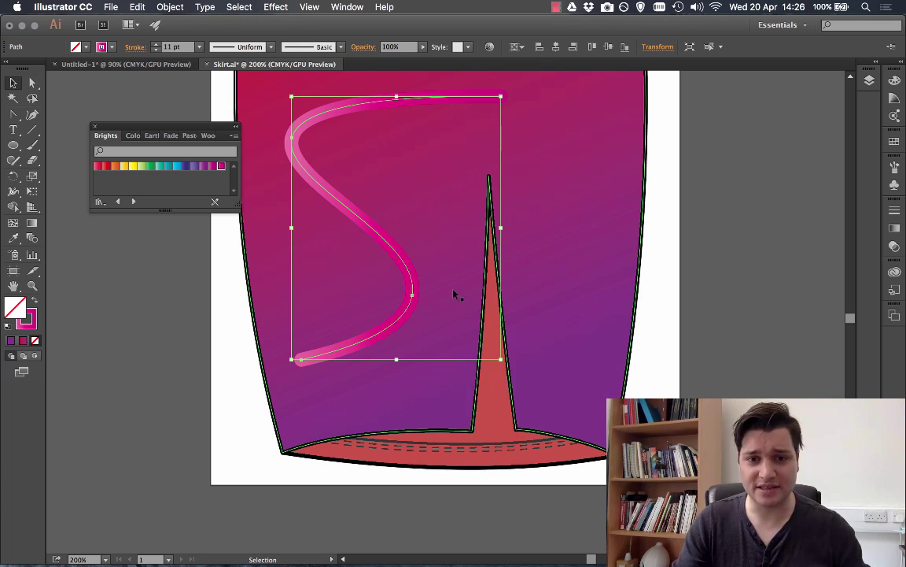
{"action": "left_click_drag", "start_coordinate": [501, 359], "coordinate": [583, 193]}
{"action": "left_click", "coordinate": [662, 233]}
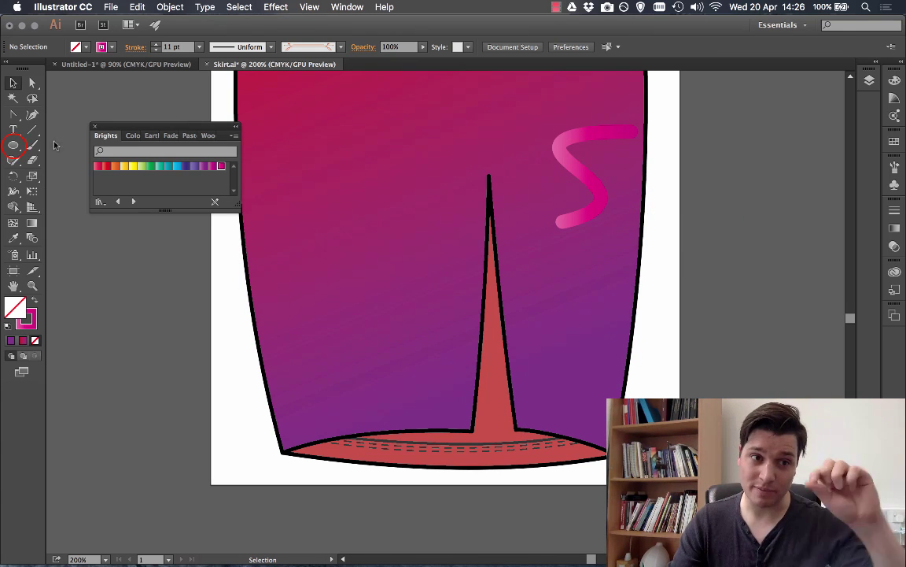
Draw two small circles with the Ellipse tool, one at the skirt's lower-left corner and one beside the slit's tip.
{"action": "left_click", "coordinate": [13, 145]}
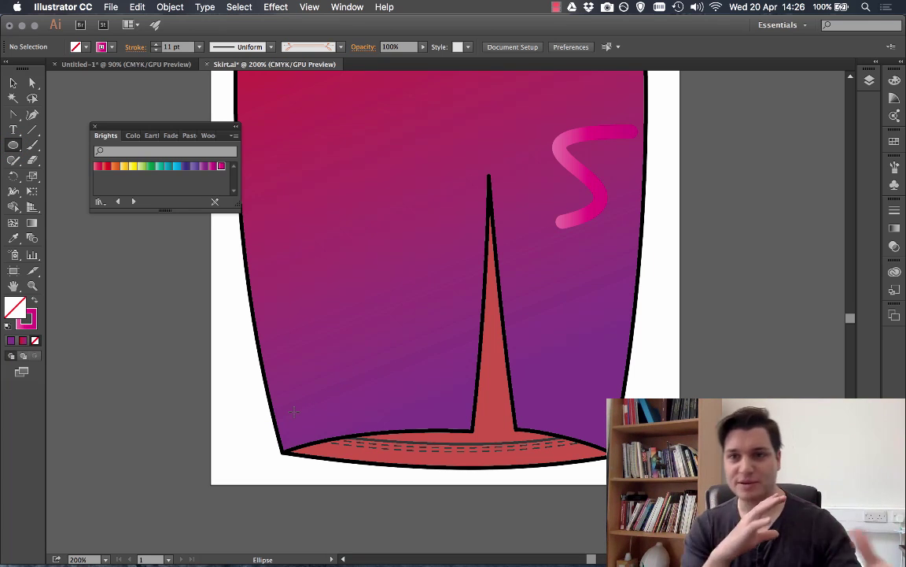
{"action": "left_click_drag", "start_coordinate": [295, 412], "coordinate": [315, 433]}
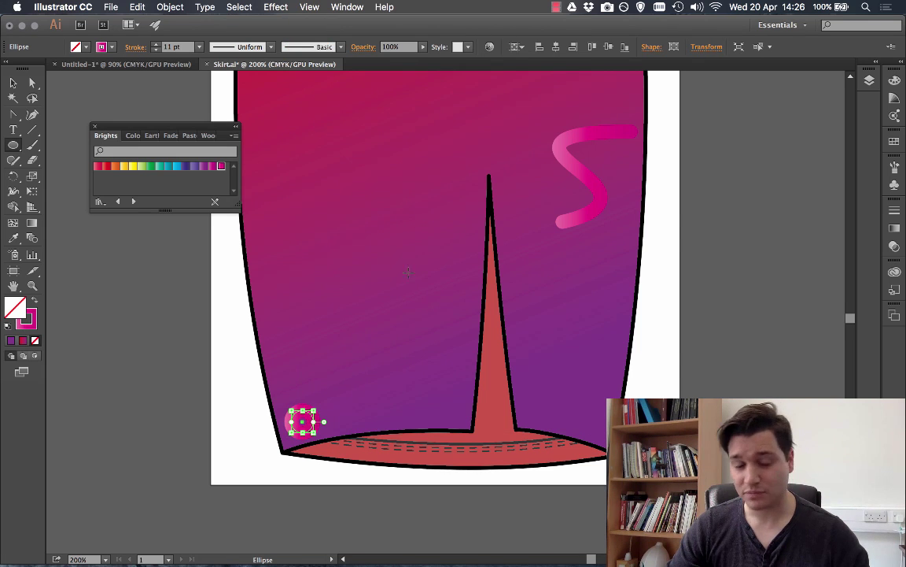
{"action": "left_click_drag", "start_coordinate": [454, 156], "coordinate": [475, 179]}
{"action": "left_click", "coordinate": [12, 84]}
{"action": "left_click", "coordinate": [178, 357]}
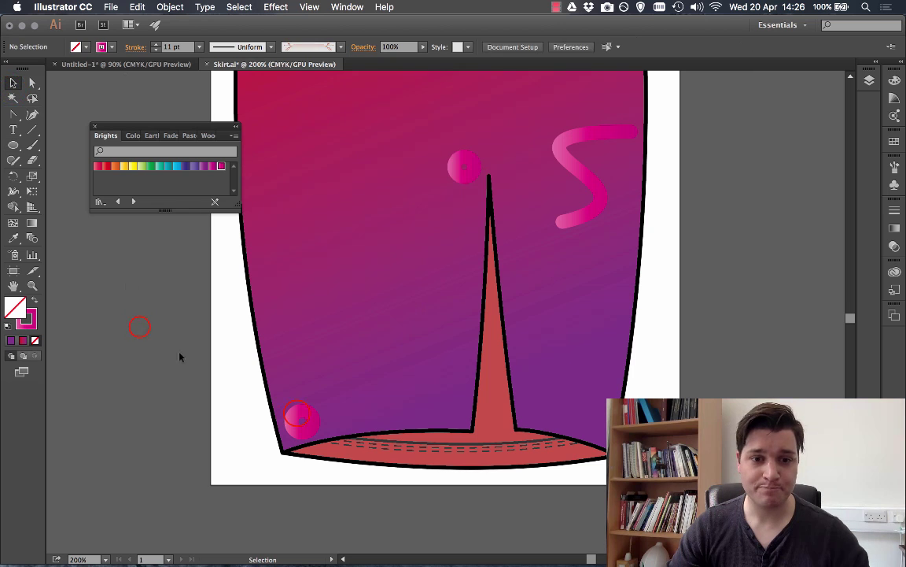
Give both small circles a white fill and set their stroke to None.
{"action": "left_click", "coordinate": [300, 420]}
{"action": "left_click", "coordinate": [467, 177], "text": "shift"}
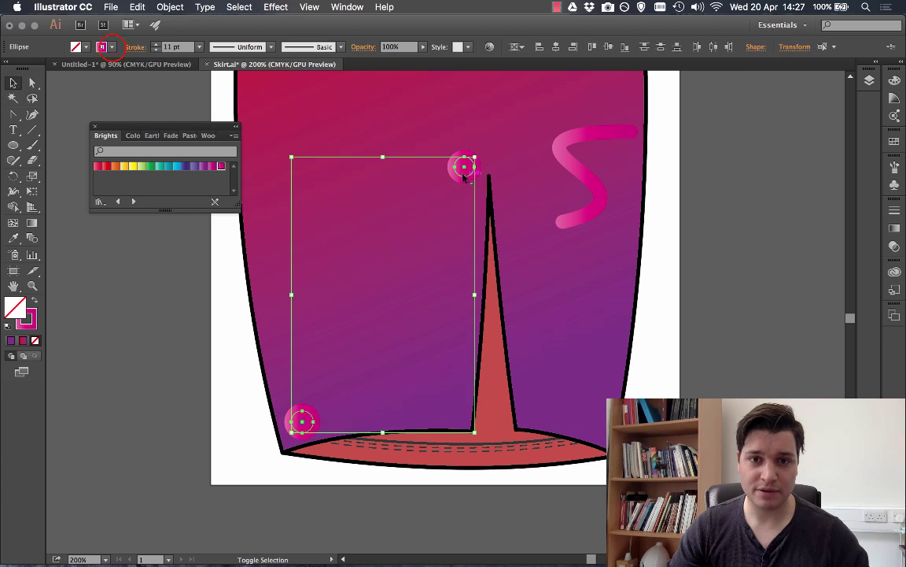
{"action": "left_click", "coordinate": [113, 47]}
{"action": "left_click", "coordinate": [116, 49]}
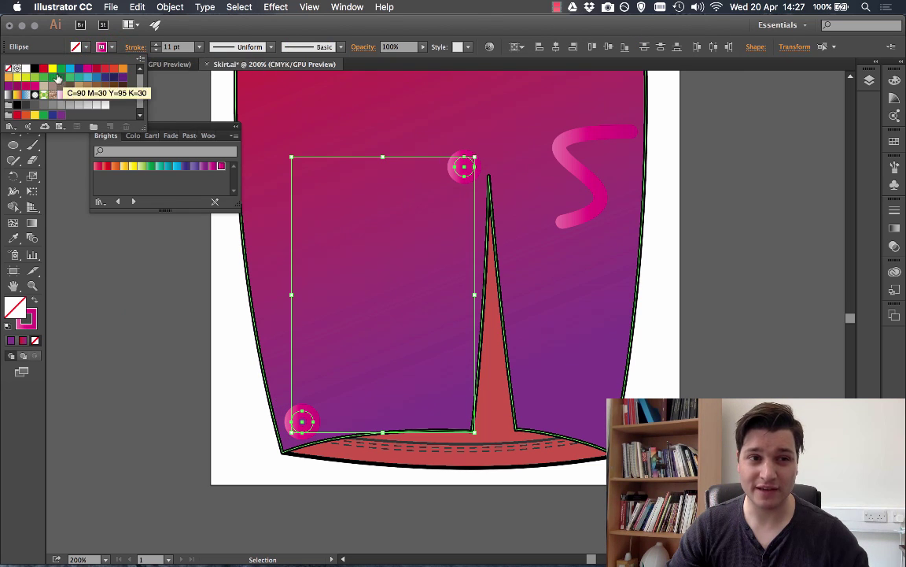
{"action": "left_click", "coordinate": [22, 68]}
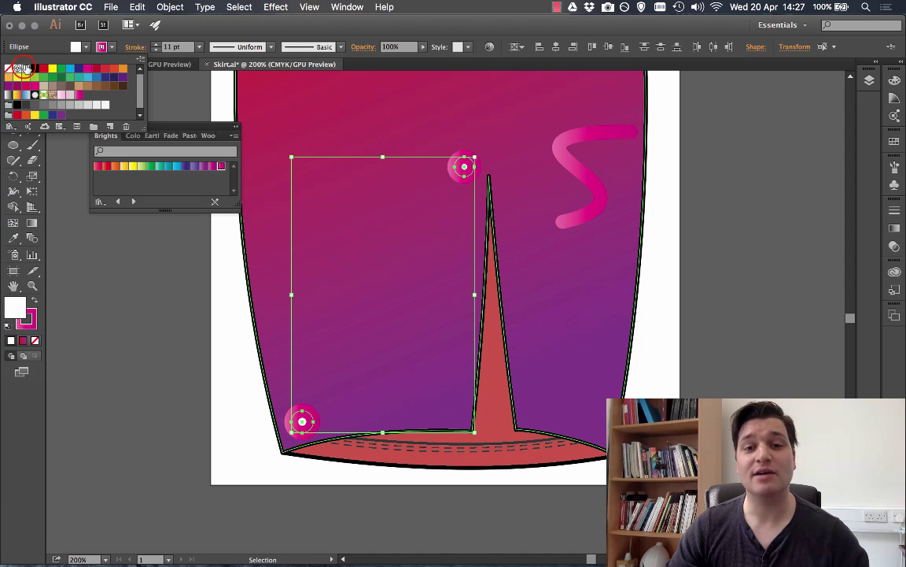
{"action": "left_click", "coordinate": [114, 49]}
{"action": "left_click", "coordinate": [114, 49]}
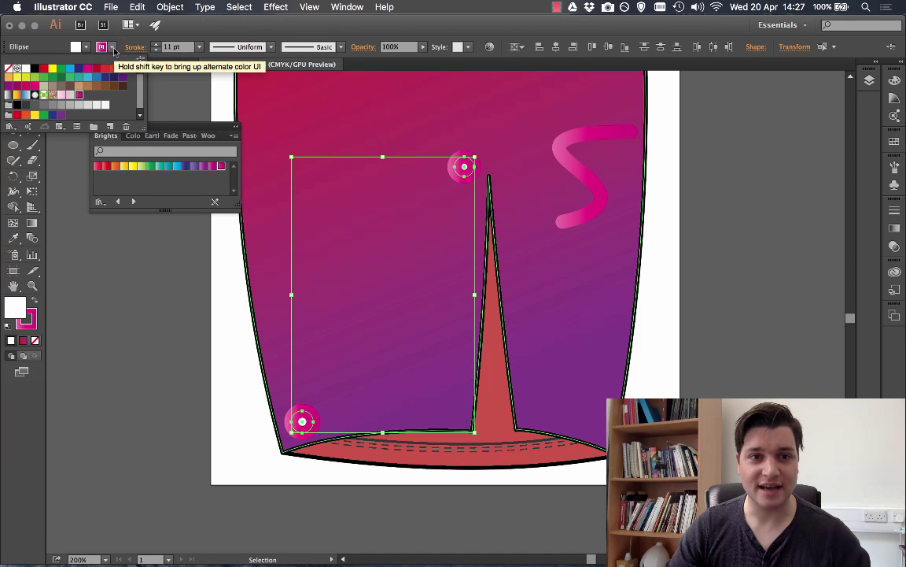
{"action": "left_click", "coordinate": [7, 69]}
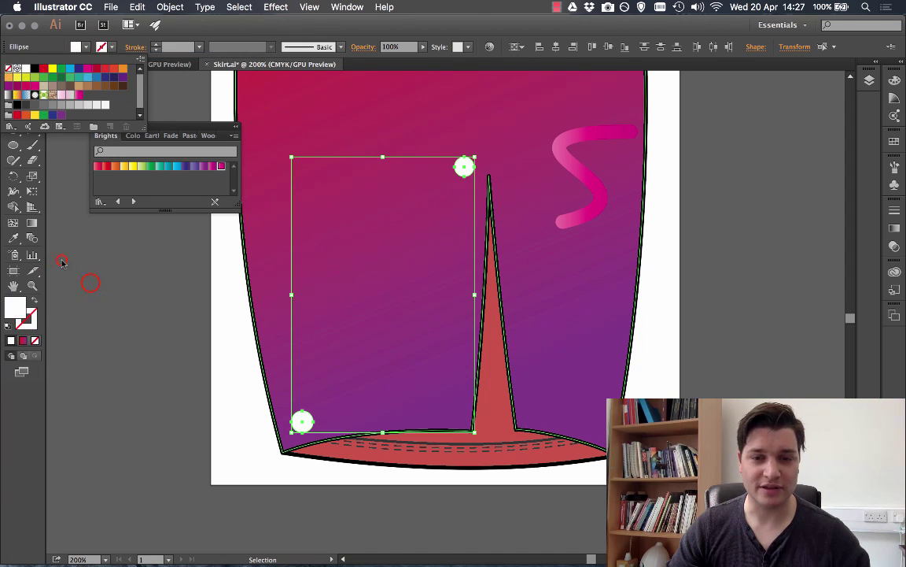
{"action": "left_click", "coordinate": [105, 293]}
{"action": "left_click", "coordinate": [465, 167]}
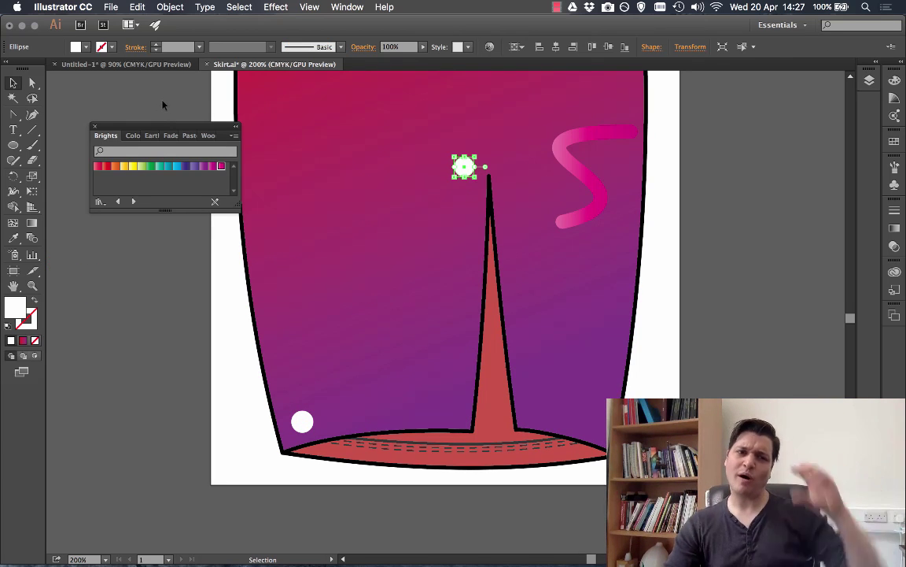
{"action": "left_click", "coordinate": [111, 48]}
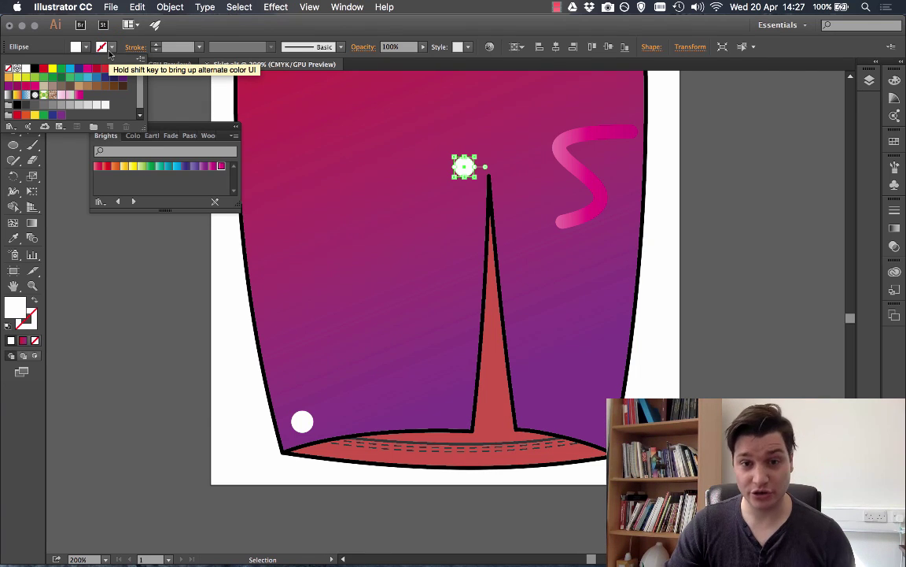
{"action": "left_click", "coordinate": [35, 69]}
{"action": "left_click", "coordinate": [143, 278]}
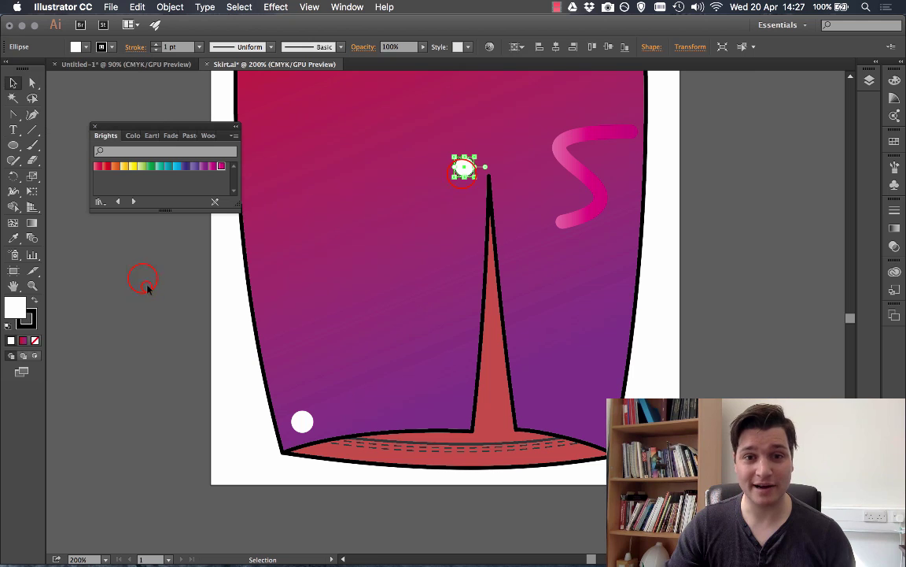
{"action": "left_click", "coordinate": [146, 286]}
{"action": "left_click", "coordinate": [464, 169]}
{"action": "left_click", "coordinate": [111, 47]}
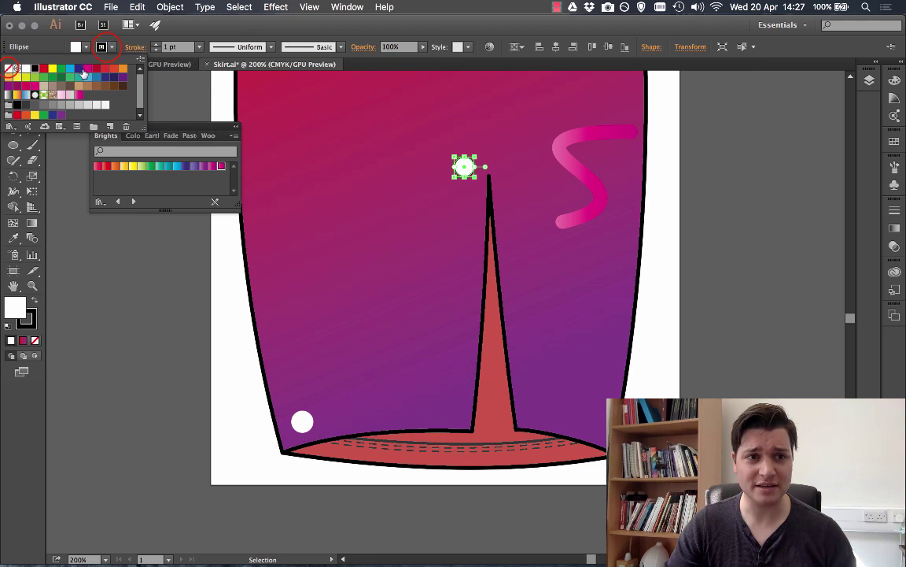
{"action": "left_click", "coordinate": [8, 69]}
Fill the circle beside the slit's tip with black and deselect it.
{"action": "left_click", "coordinate": [85, 47]}
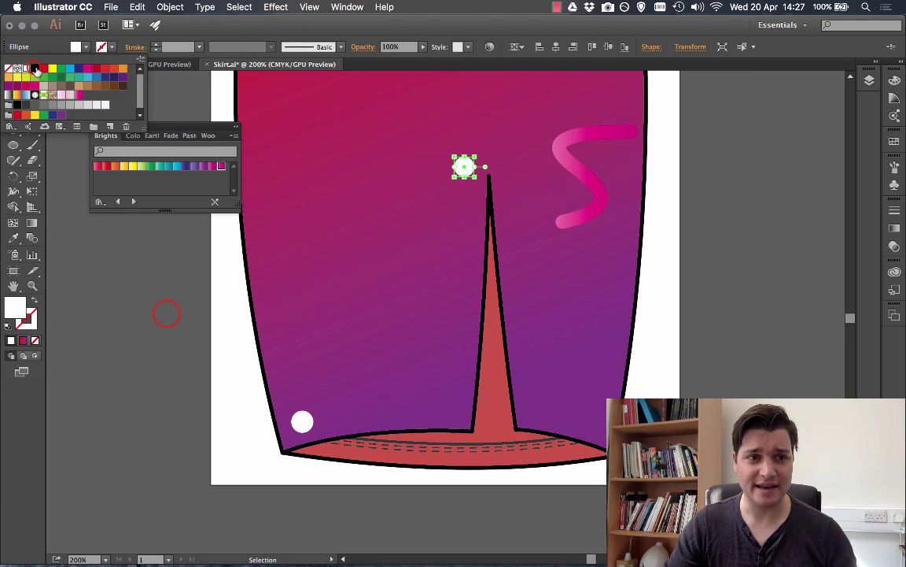
{"action": "left_click", "coordinate": [34, 69]}
{"action": "left_click", "coordinate": [160, 309]}
{"action": "left_click", "coordinate": [165, 310]}
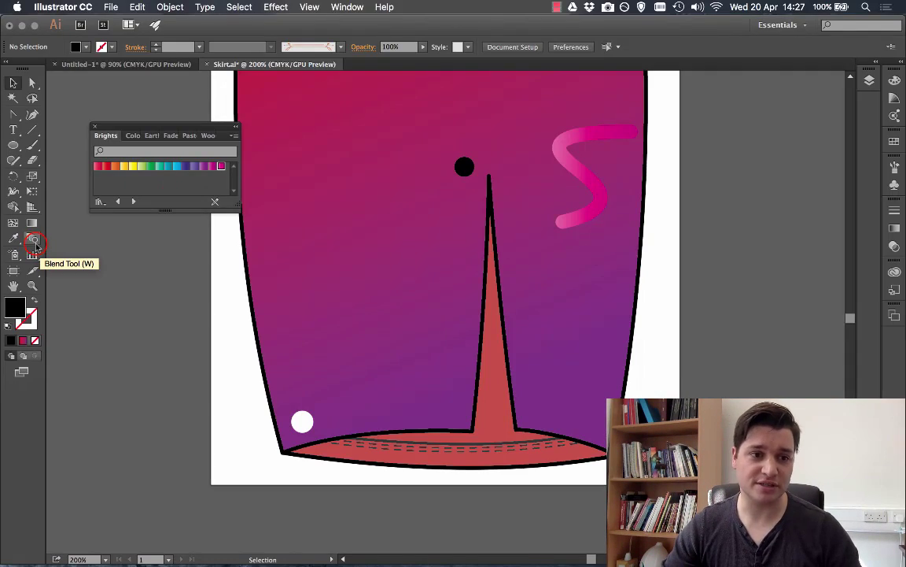
Blend the white circle into the black circle with the Blend tool and deselect the result.
{"action": "left_click", "coordinate": [209, 182]}
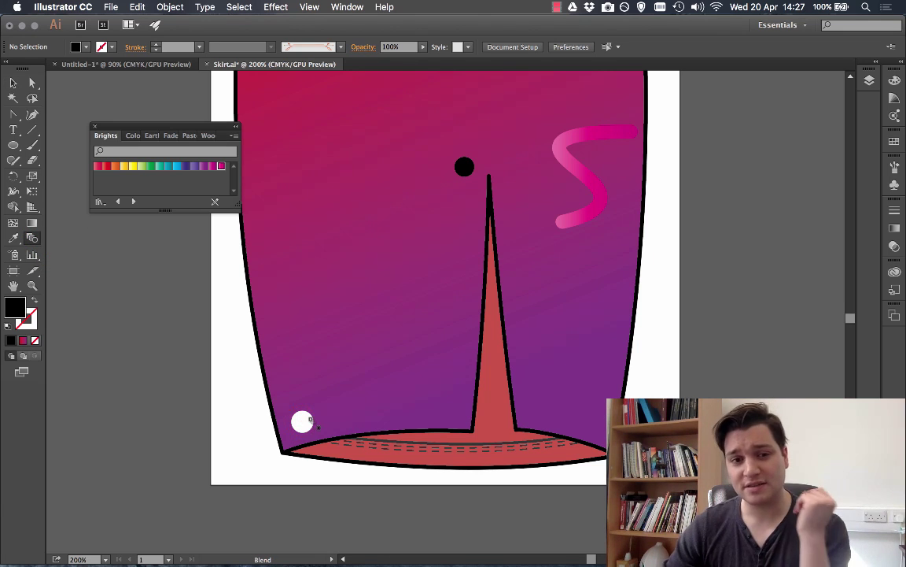
{"action": "left_click", "coordinate": [464, 168]}
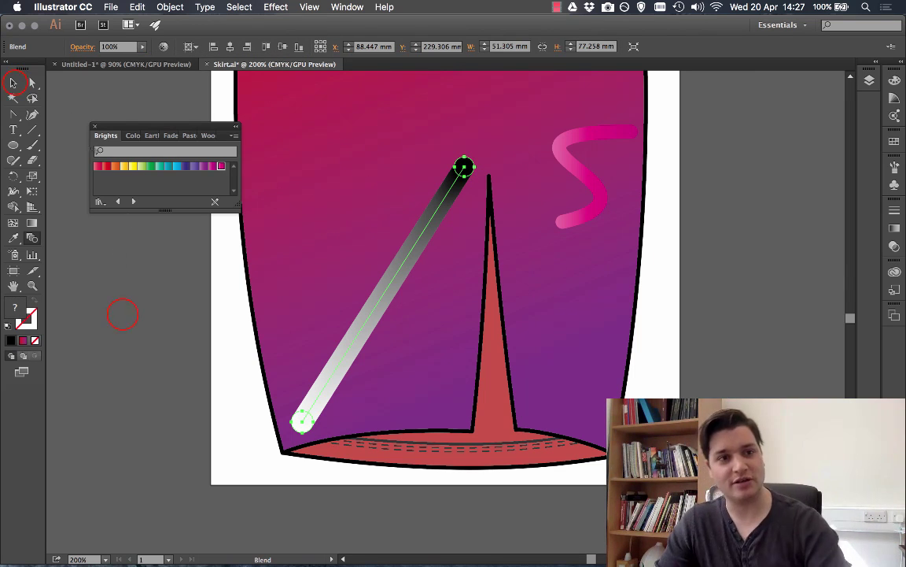
{"action": "key", "text": "v"}
{"action": "left_click", "coordinate": [123, 314]}
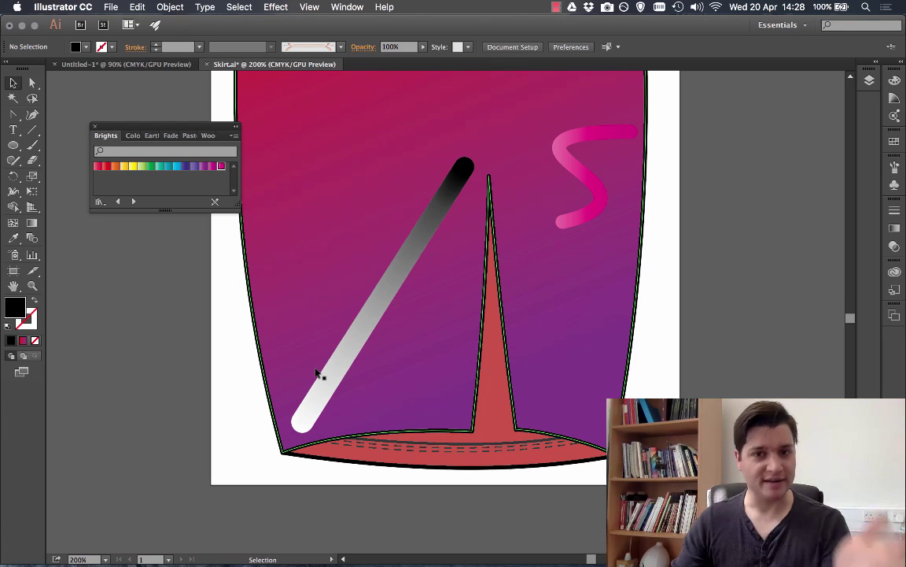
Nudge the S-shaped curve slightly down and bend the straight blend into an arc bulging up-left with the Anchor Point tool.
{"action": "left_click_drag", "start_coordinate": [601, 196], "coordinate": [598, 206]}
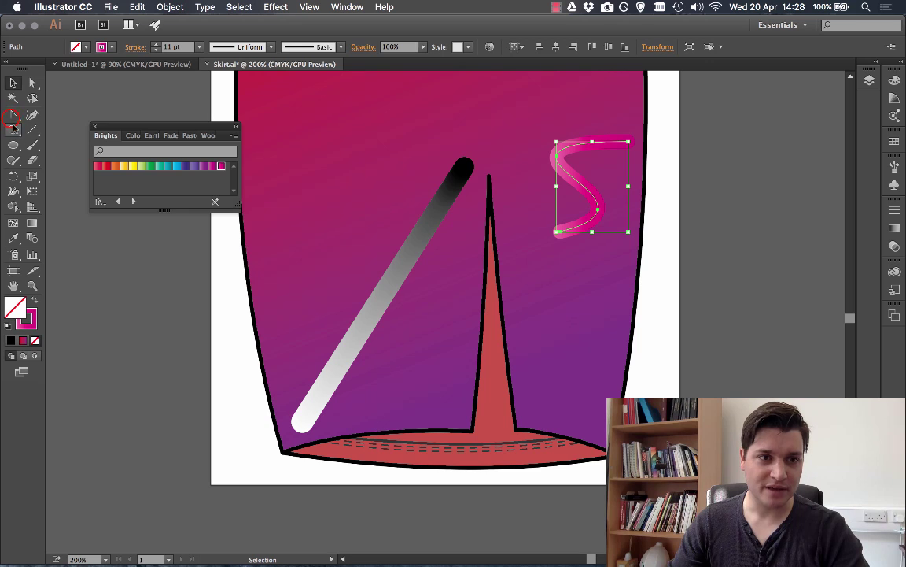
{"action": "left_click", "coordinate": [12, 118]}
{"action": "left_click", "coordinate": [386, 293]}
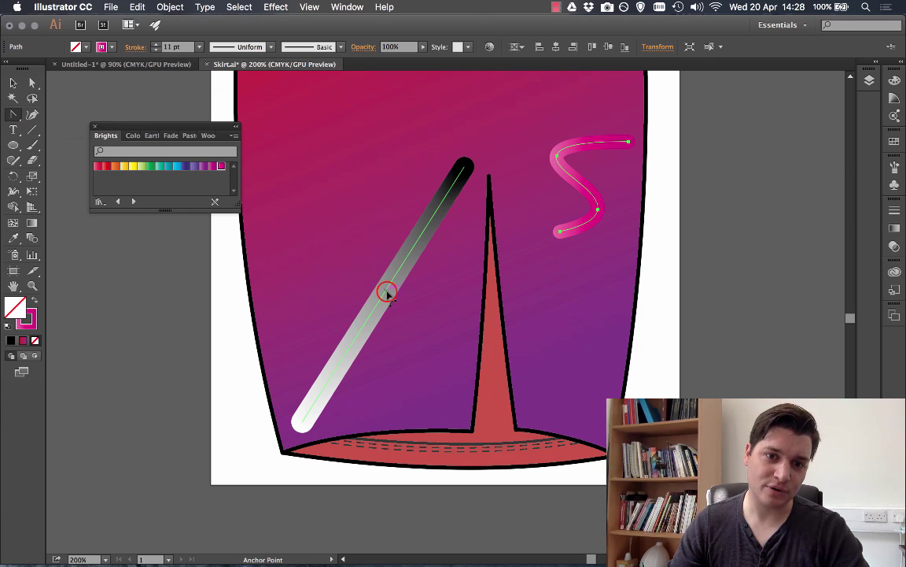
{"action": "left_click_drag", "start_coordinate": [386, 293], "coordinate": [325, 267]}
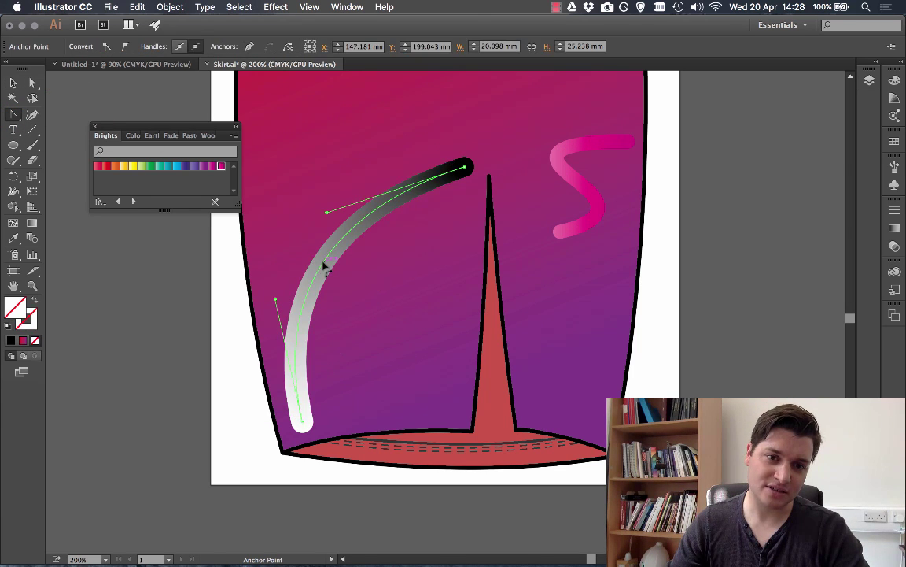
Reshape the arched blend into a wave by pulling its black end's handle down and its white end's handle up.
{"action": "left_click", "coordinate": [326, 213]}
{"action": "mouse_move", "coordinate": [327, 212]}
{"action": "left_mouse_down"}
{"action": "mouse_move", "coordinate": [340, 324]}
{"action": "mouse_move", "coordinate": [417, 431]}
{"action": "mouse_move", "coordinate": [445, 445]}
{"action": "mouse_move", "coordinate": [463, 416]}
{"action": "left_mouse_up"}
{"action": "left_click_drag", "start_coordinate": [276, 300], "coordinate": [265, 123]}
{"action": "left_click_drag", "start_coordinate": [463, 416], "coordinate": [415, 469]}
{"action": "mouse_move", "coordinate": [308, 295]}
{"action": "left_mouse_down"}
{"action": "mouse_move", "coordinate": [308, 208]}
{"action": "mouse_move", "coordinate": [322, 181]}
{"action": "left_mouse_up"}
{"action": "left_click", "coordinate": [415, 391]}
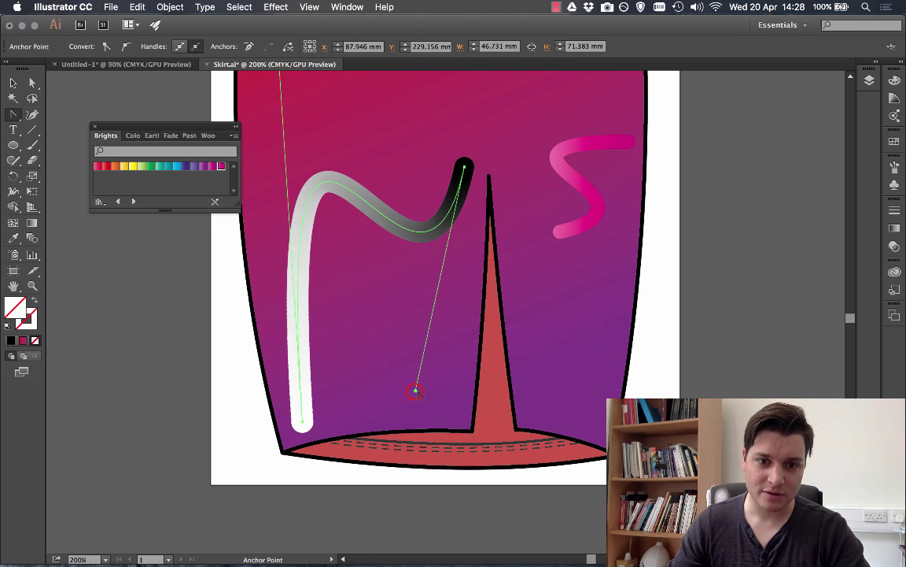
Twist the blend's path into a narrow loop with its two direction handles and deselect it.
{"action": "left_click_drag", "start_coordinate": [415, 390], "coordinate": [292, 452]}
{"action": "scroll", "coordinate": [297, 350], "scroll_direction": "right", "scroll_amount": 5}
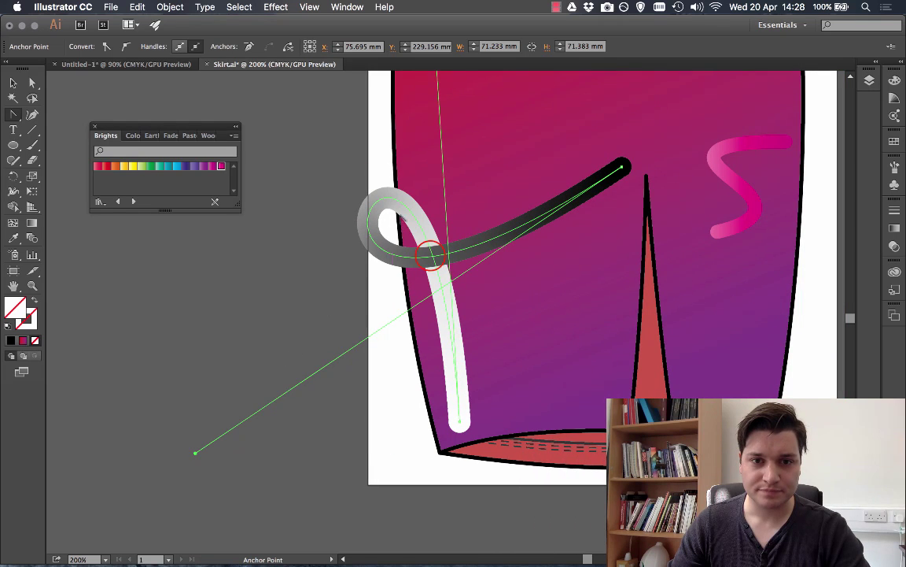
{"action": "left_click_drag", "start_coordinate": [429, 258], "coordinate": [475, 298]}
{"action": "scroll", "coordinate": [472, 236], "scroll_direction": "up", "scroll_amount": 8}
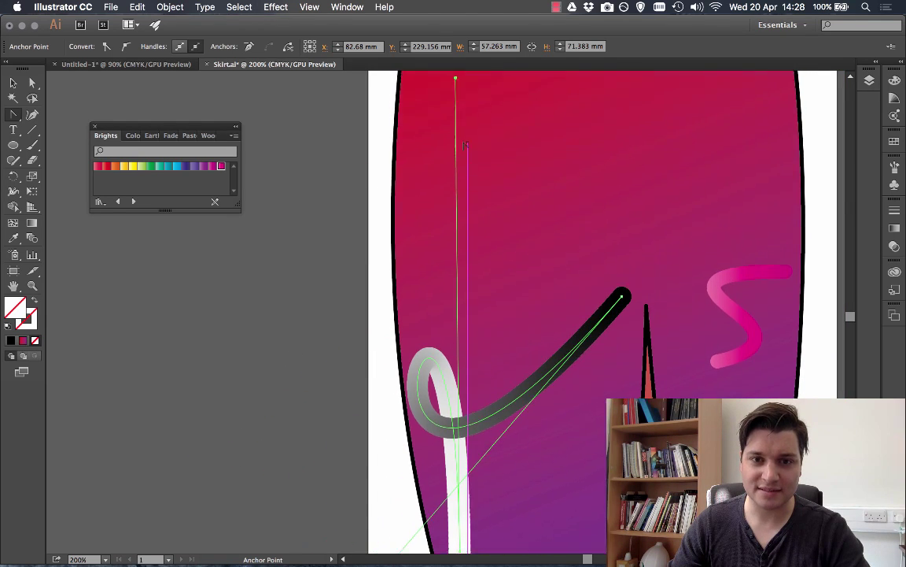
{"action": "left_click_drag", "start_coordinate": [457, 161], "coordinate": [634, 139]}
{"action": "scroll", "coordinate": [221, 218], "scroll_direction": "down", "scroll_amount": 6}
{"action": "key", "text": "v"}
{"action": "left_click", "coordinate": [233, 264]}
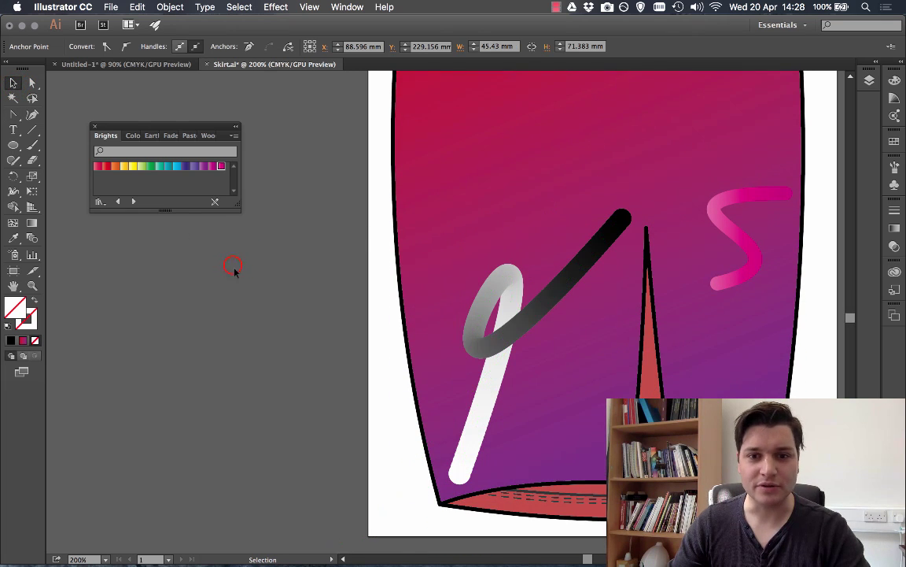
Stretch the looped blend's black end circle into a wide ellipse and shift its white end down toward the hem corner with Direct Selection.
{"action": "scroll", "coordinate": [352, 370], "scroll_direction": "right", "scroll_amount": 3}
{"action": "scroll", "coordinate": [402, 378], "scroll_direction": "down", "scroll_amount": 2}
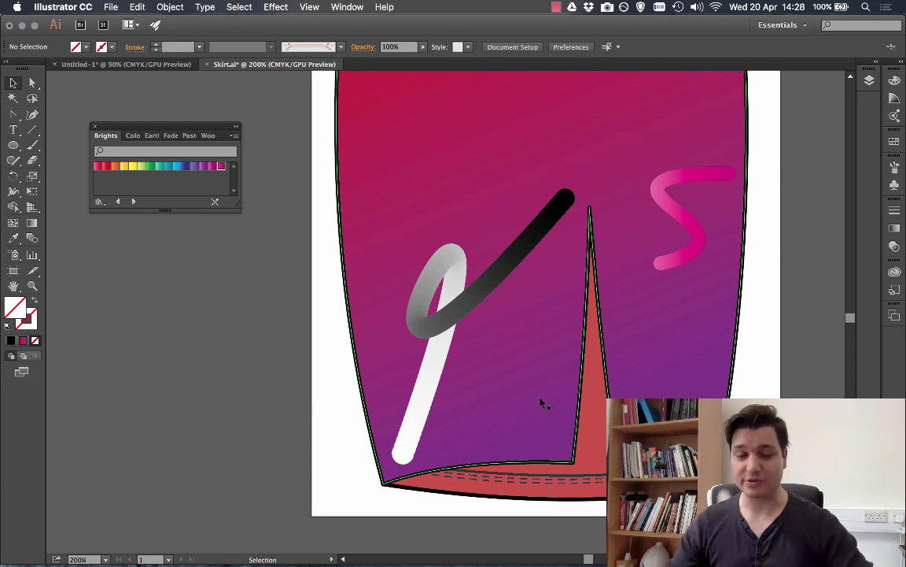
{"action": "left_click", "coordinate": [506, 253]}
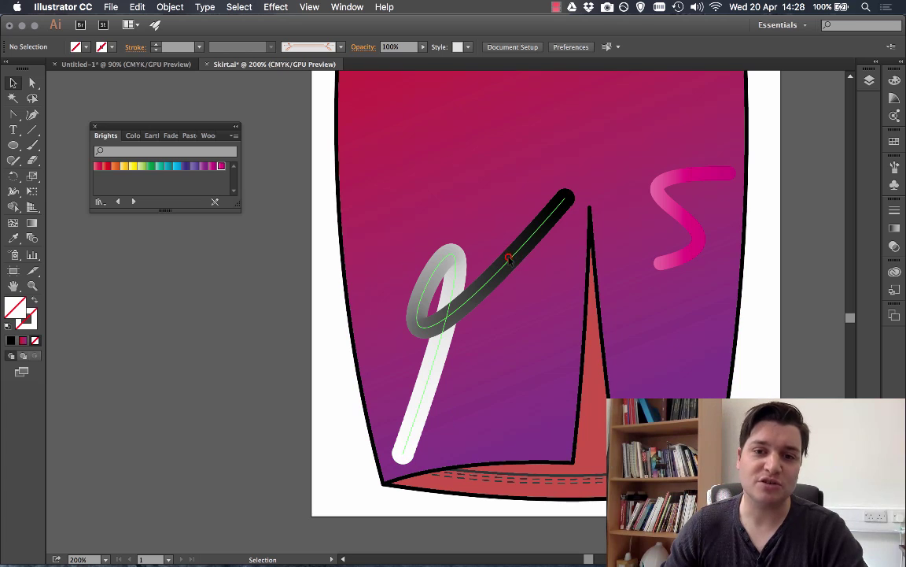
{"action": "left_click", "coordinate": [32, 84]}
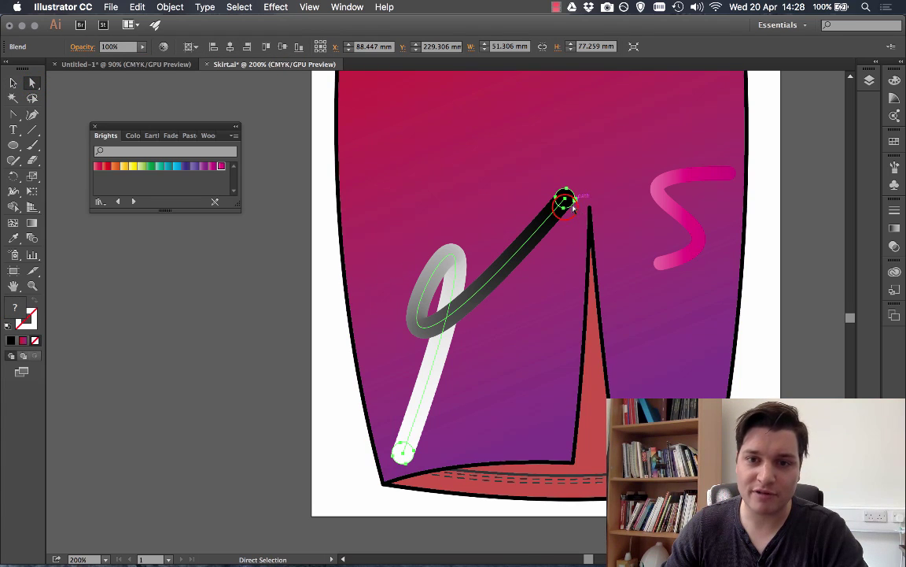
{"action": "left_click_drag", "start_coordinate": [564, 198], "coordinate": [551, 224]}
{"action": "left_click", "coordinate": [559, 234]}
{"action": "left_click", "coordinate": [404, 466]}
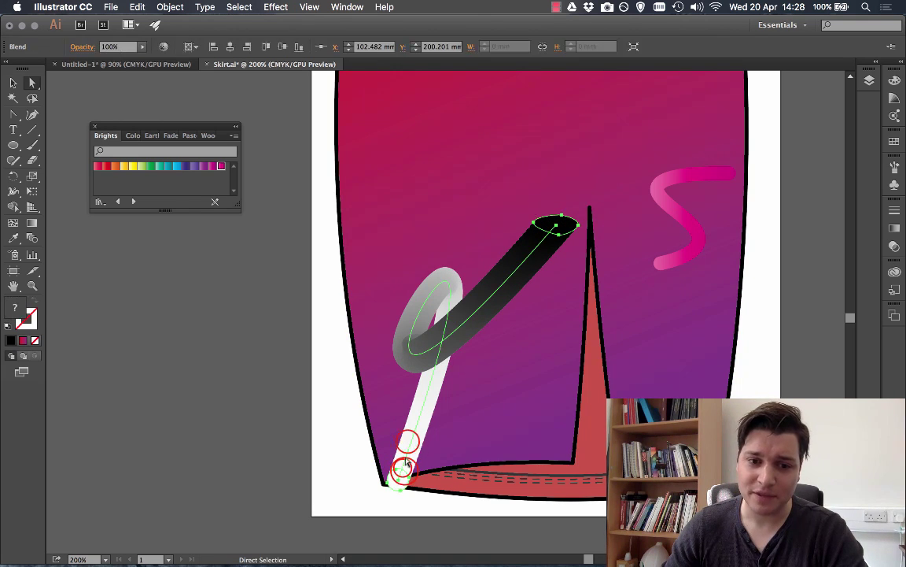
Distort the blend's white end circle into a wide pointed shape by moving its anchor points and pulling a direction handle up.
{"action": "left_click", "coordinate": [401, 470]}
{"action": "left_click", "coordinate": [399, 477]}
{"action": "left_click_drag", "start_coordinate": [398, 480], "coordinate": [452, 439]}
{"action": "left_click", "coordinate": [414, 453]}
{"action": "left_click_drag", "start_coordinate": [399, 456], "coordinate": [392, 425]}
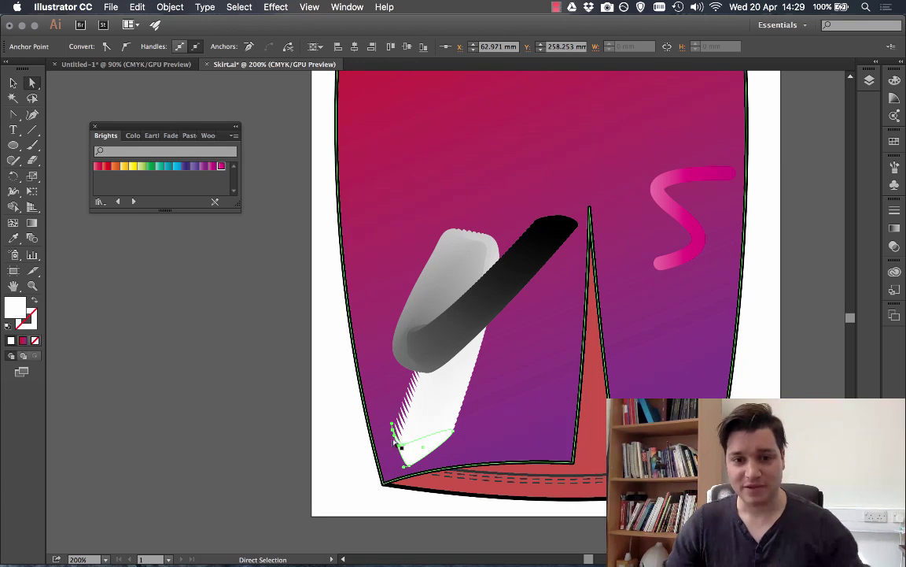
{"action": "left_click", "coordinate": [242, 379]}
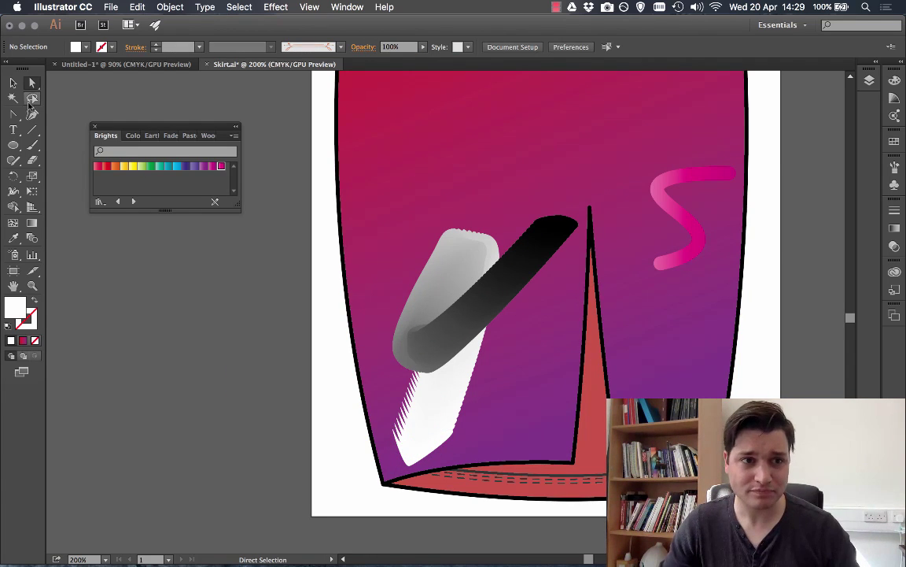
Preview the distorted blend with Align to Path orientation in Blend Options and switch it back to Align to Page.
{"action": "left_click", "coordinate": [442, 339]}
{"action": "double_click", "coordinate": [31, 237]}
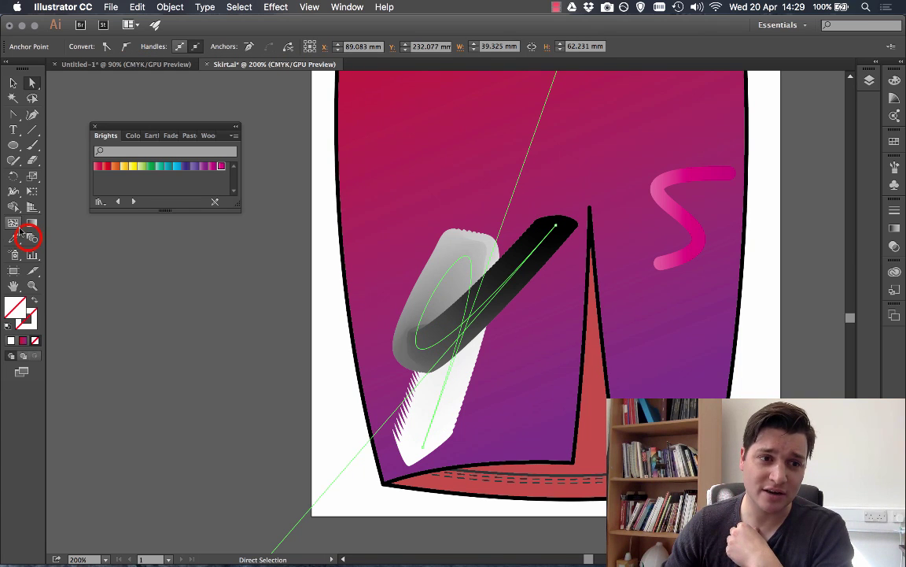
{"action": "left_click_drag", "start_coordinate": [465, 243], "coordinate": [245, 264]}
{"action": "left_click", "coordinate": [193, 307]}
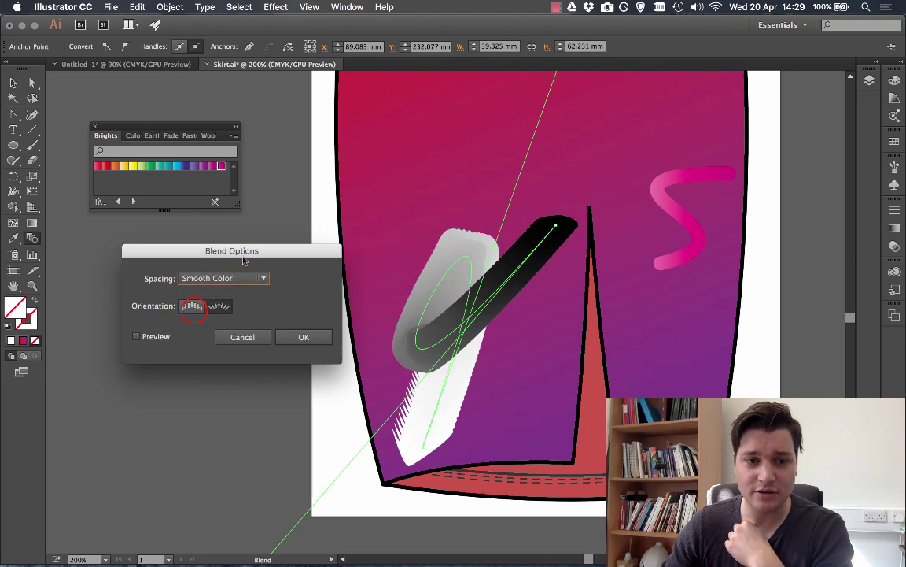
{"action": "left_click", "coordinate": [137, 337]}
{"action": "left_click", "coordinate": [217, 307]}
{"action": "left_click", "coordinate": [189, 310]}
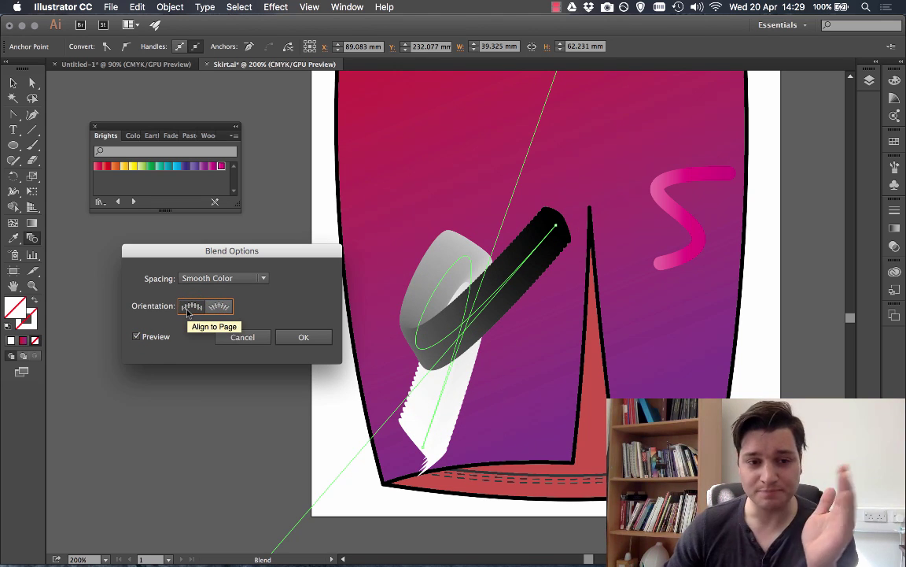
{"action": "left_click", "coordinate": [212, 310]}
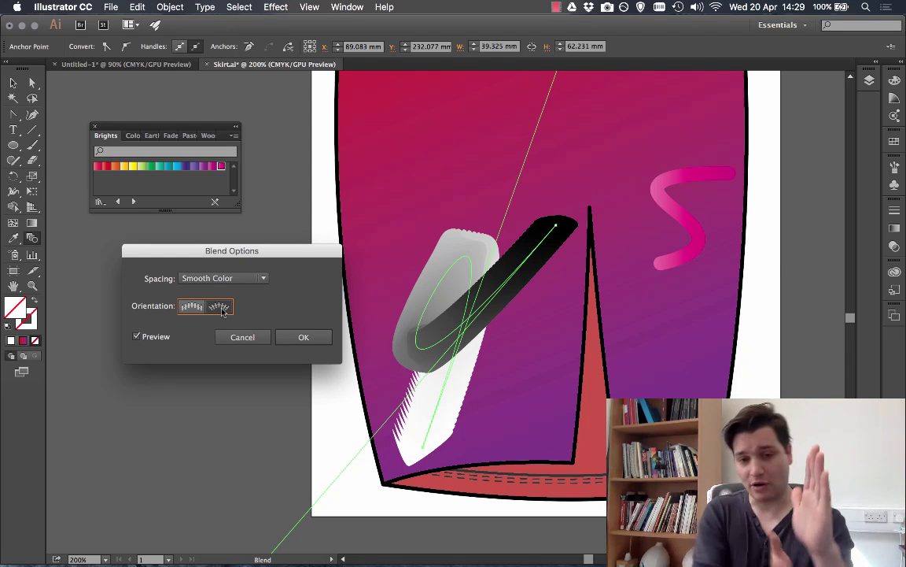
Try Specified Steps as the blend's spacing, set it back to Smooth Color and confirm the Blend Options.
{"action": "left_click", "coordinate": [225, 278]}
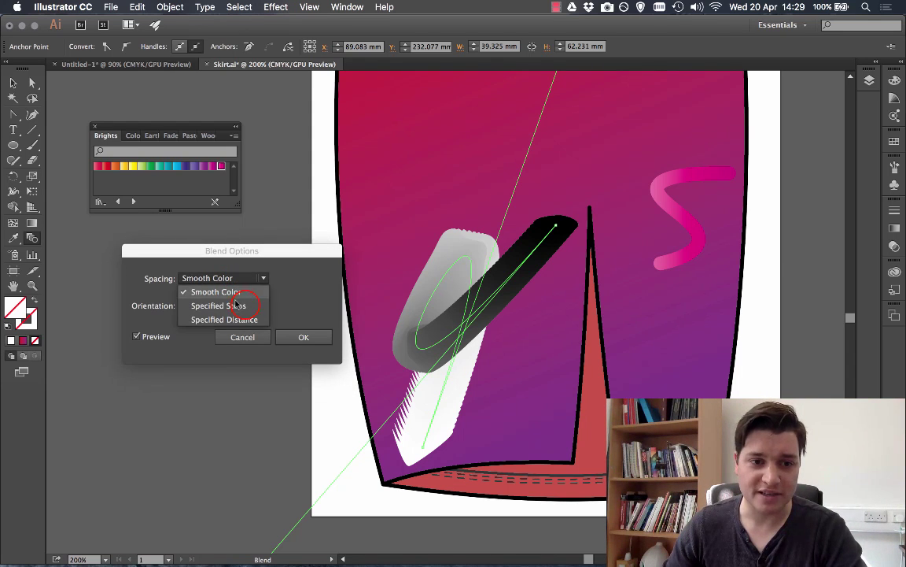
{"action": "left_click", "coordinate": [236, 305]}
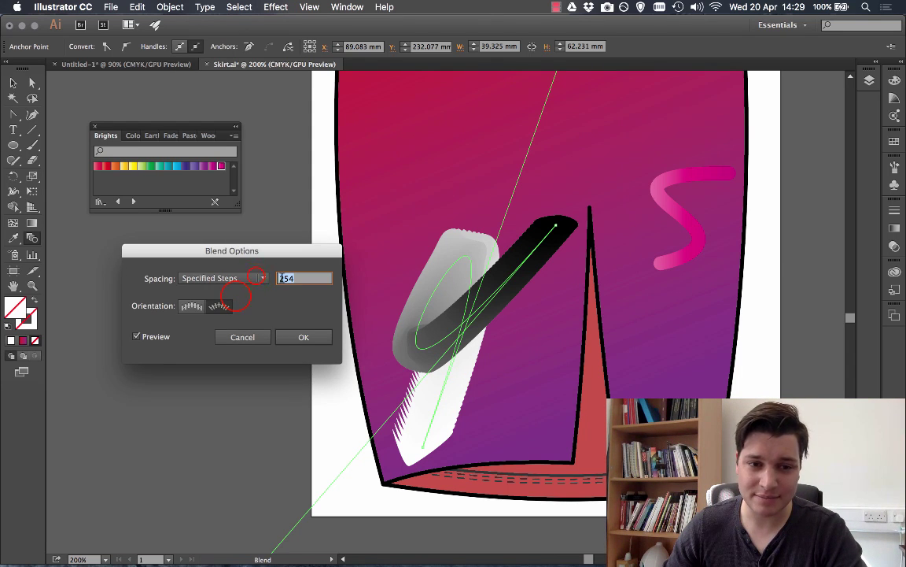
{"action": "left_click", "coordinate": [259, 277]}
{"action": "left_click", "coordinate": [228, 289]}
{"action": "left_click", "coordinate": [304, 337]}
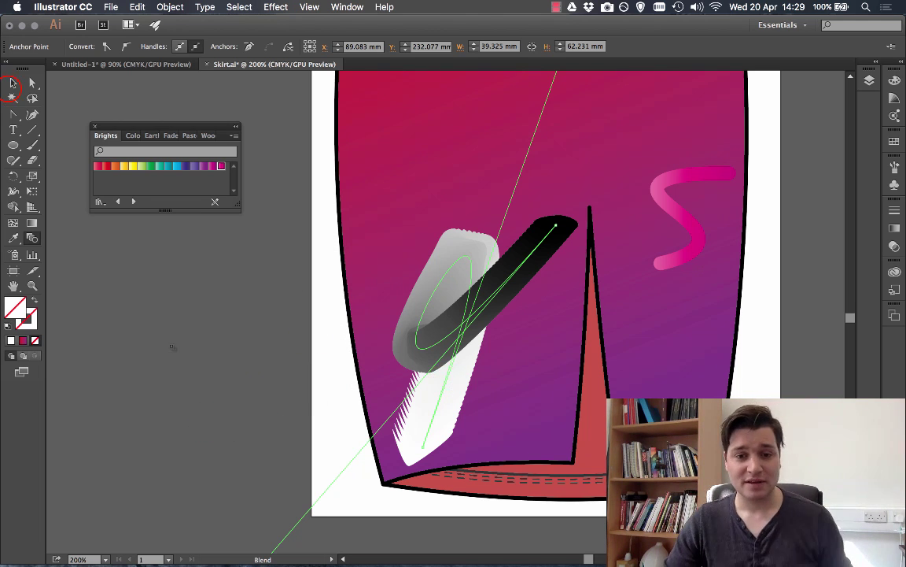
Deselect the blend and undo the last direction handle change on its white end shape.
{"action": "left_click", "coordinate": [12, 85]}
{"action": "left_click", "coordinate": [140, 241]}
{"action": "key", "text": "super+z"}
{"action": "key", "text": "super+z"}
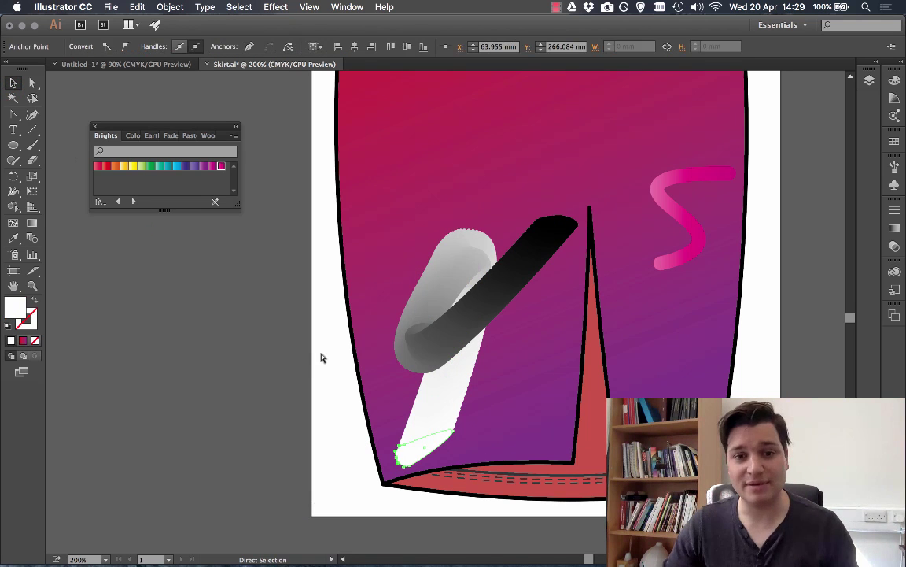